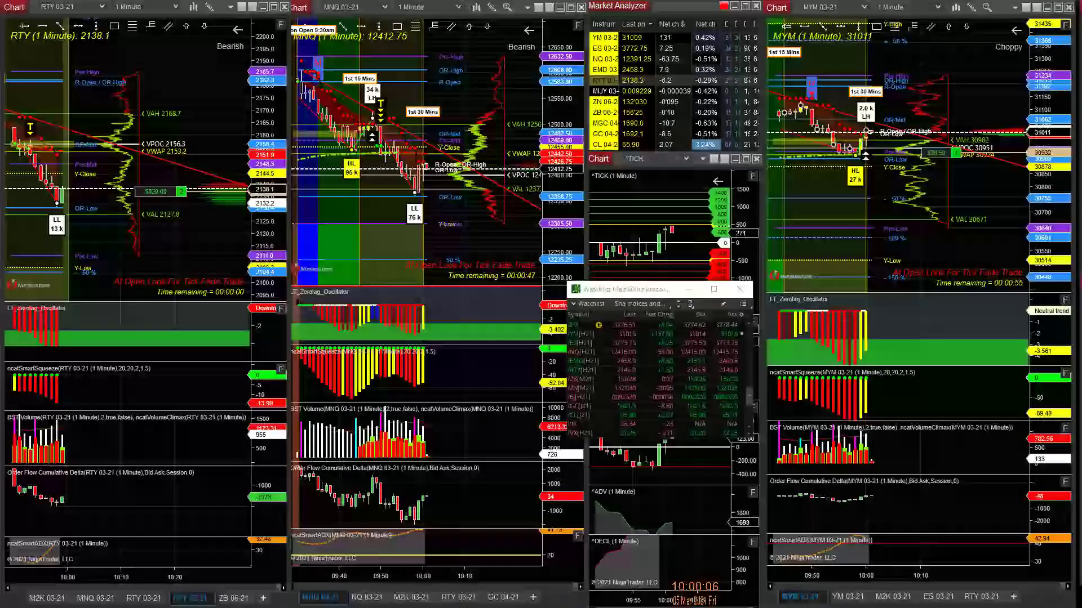
Step: Check a few watchlist instruments, then switch the left chart from RTY to M2K 03-21
{"action": "left_click", "coordinate": [582, 369]}
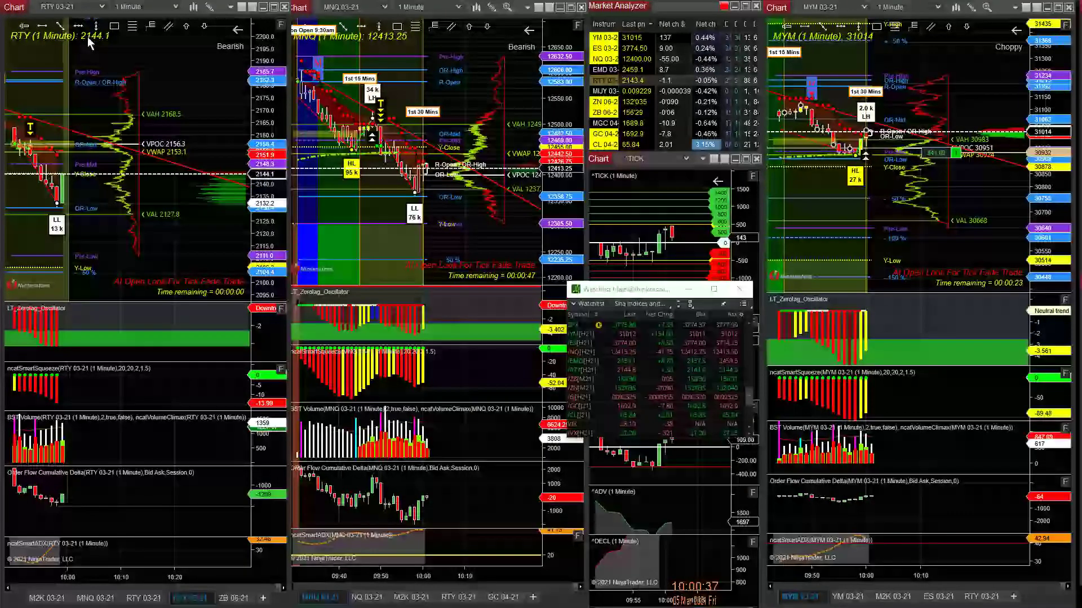
{"action": "left_click", "coordinate": [575, 380]}
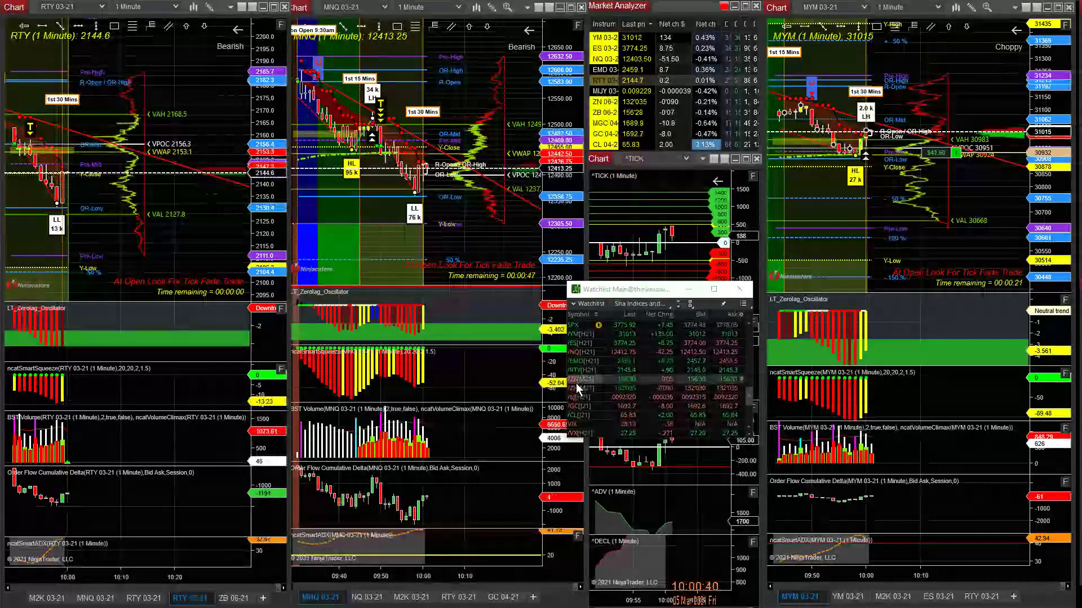
{"action": "left_click", "coordinate": [584, 372]}
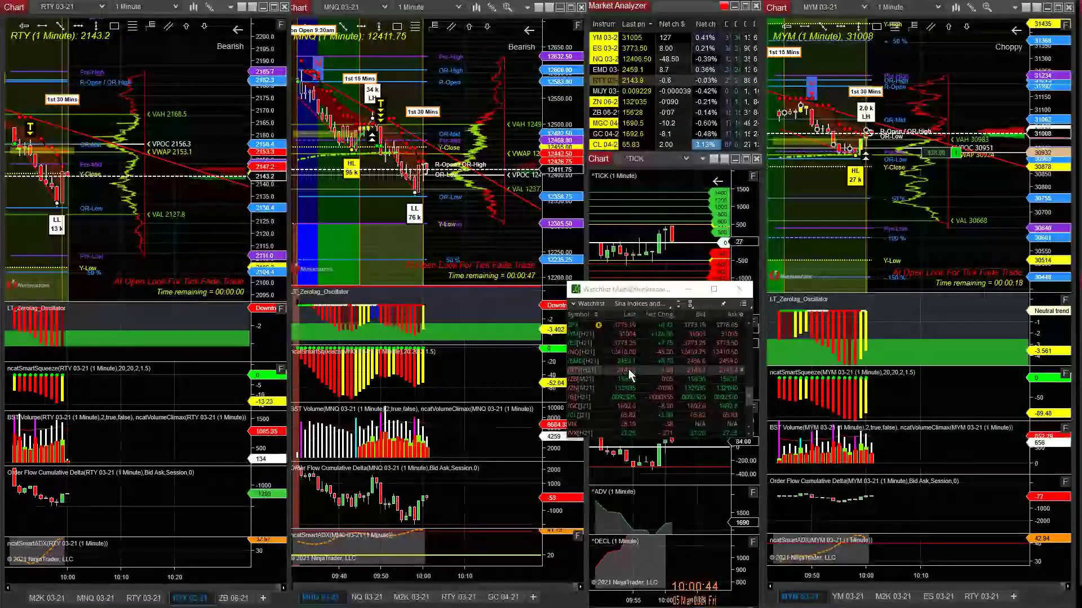
{"action": "left_click", "coordinate": [103, 66]}
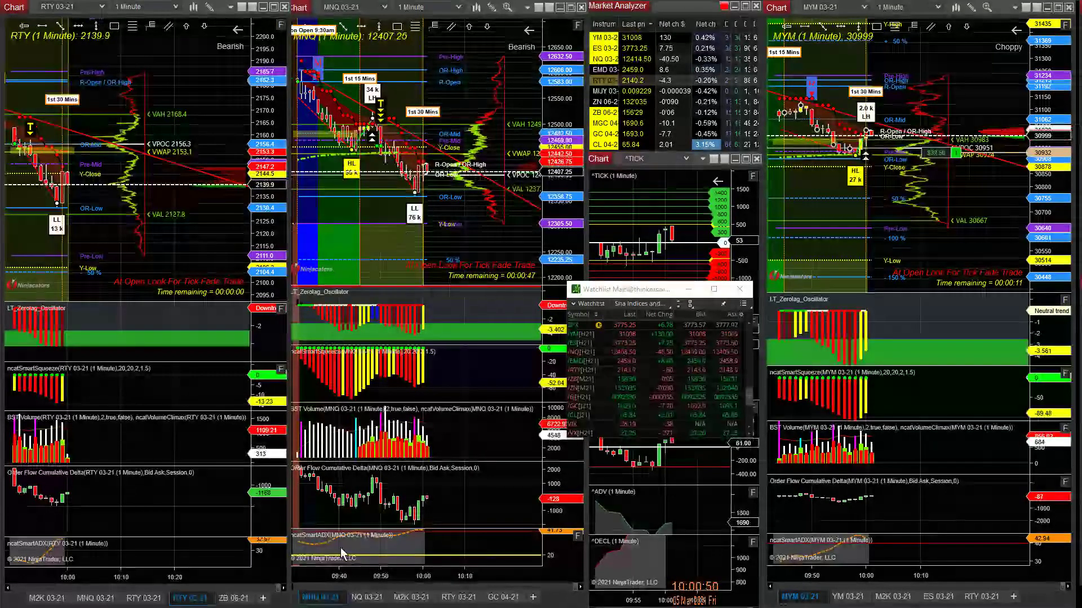
{"action": "left_click", "coordinate": [51, 599]}
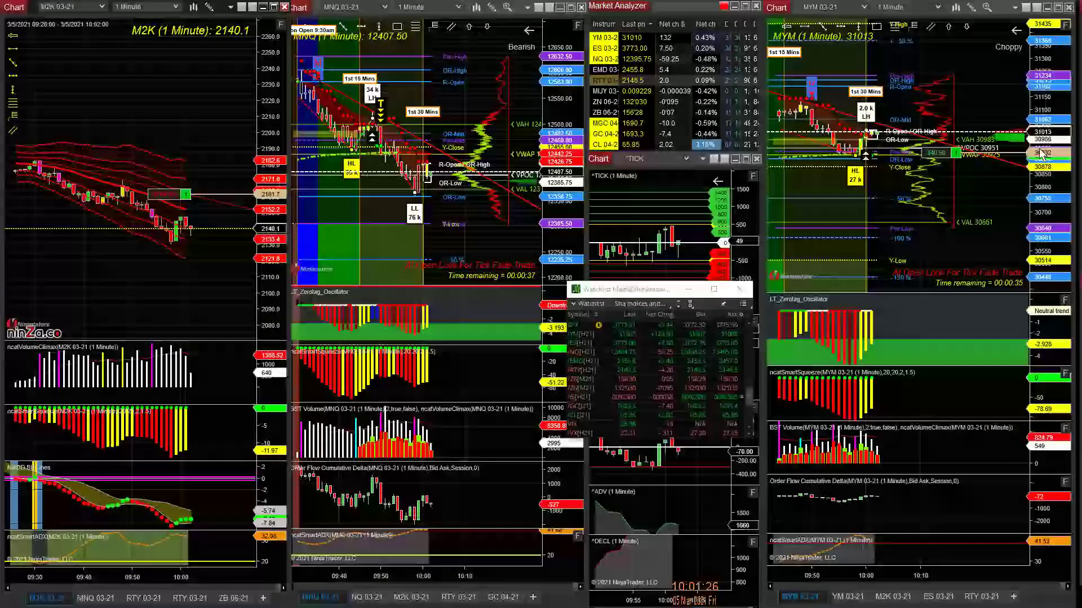
Step: Zoom in the MYM 03-21 chart's price axis so candles spread out
{"action": "left_click_drag", "start_coordinate": [1042, 154], "coordinate": [952, 157]}
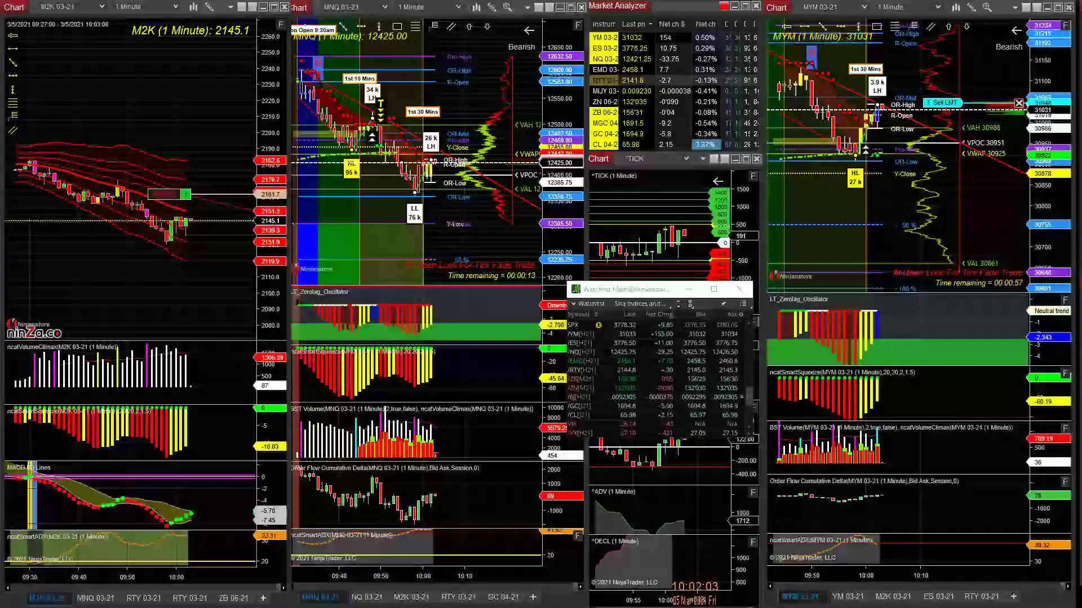
Step: Cancel the MYM sell limit order and stretch the M2K chart's candles vertically
{"action": "left_click", "coordinate": [1018, 103]}
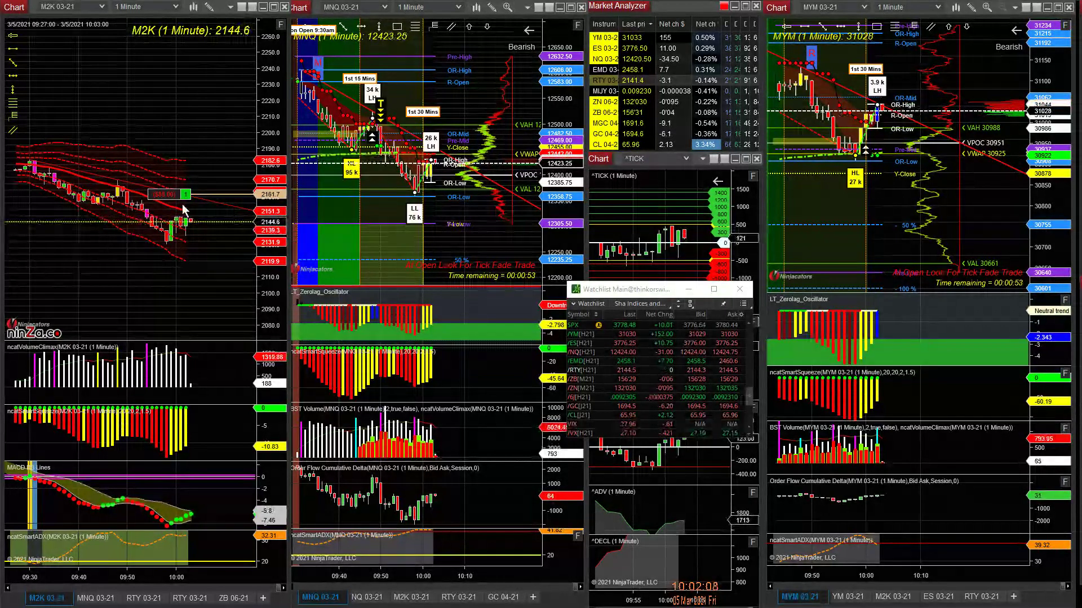
{"action": "left_click", "coordinate": [210, 222]}
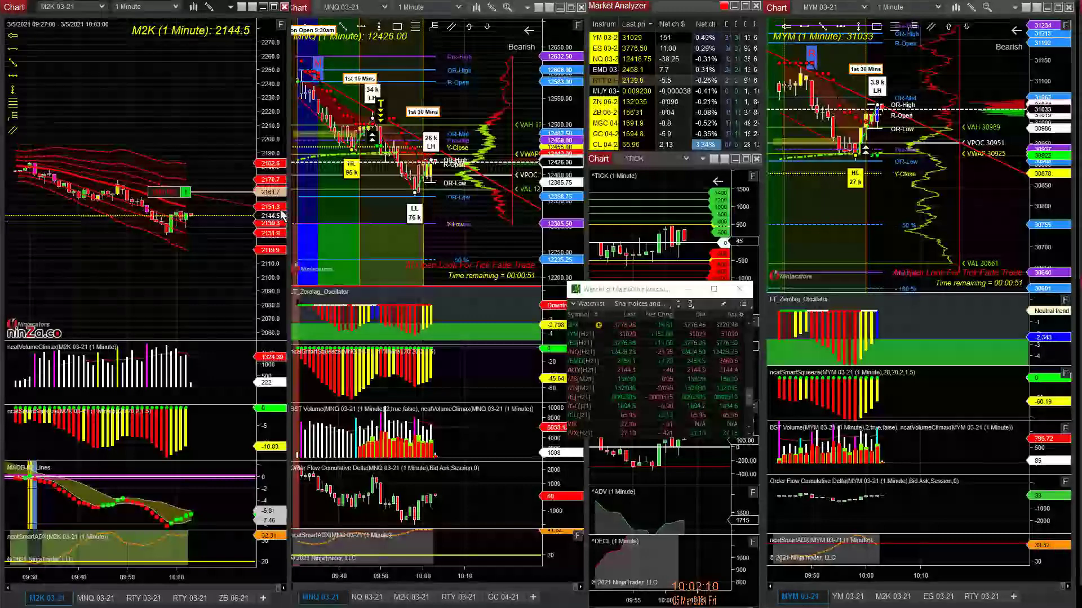
{"action": "left_click_drag", "start_coordinate": [272, 211], "coordinate": [286, 145]}
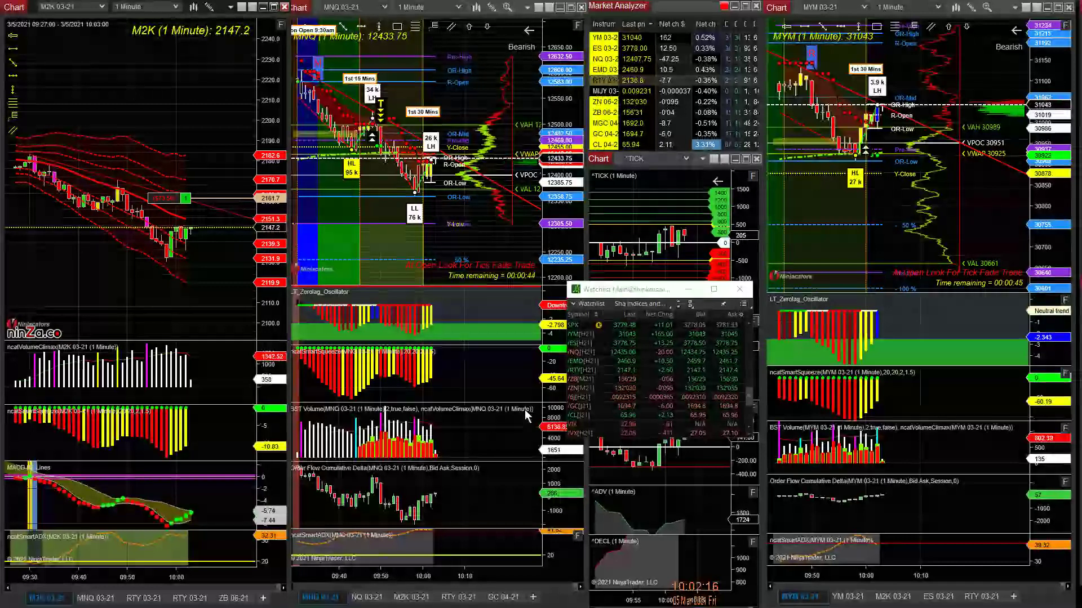
Step: Bring the MNQ and TICK windows forward, then show RTY 03-21 two-minute with a compressed scale
{"action": "left_click", "coordinate": [486, 367]}
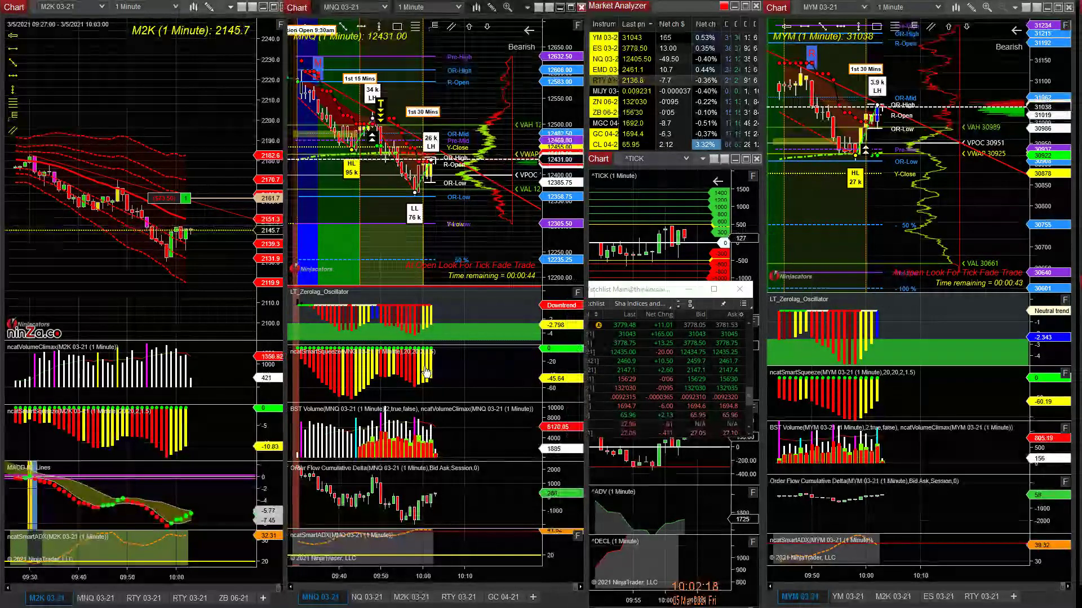
{"action": "scroll", "coordinate": [427, 372], "scroll_direction": "down", "scroll_amount": 5}
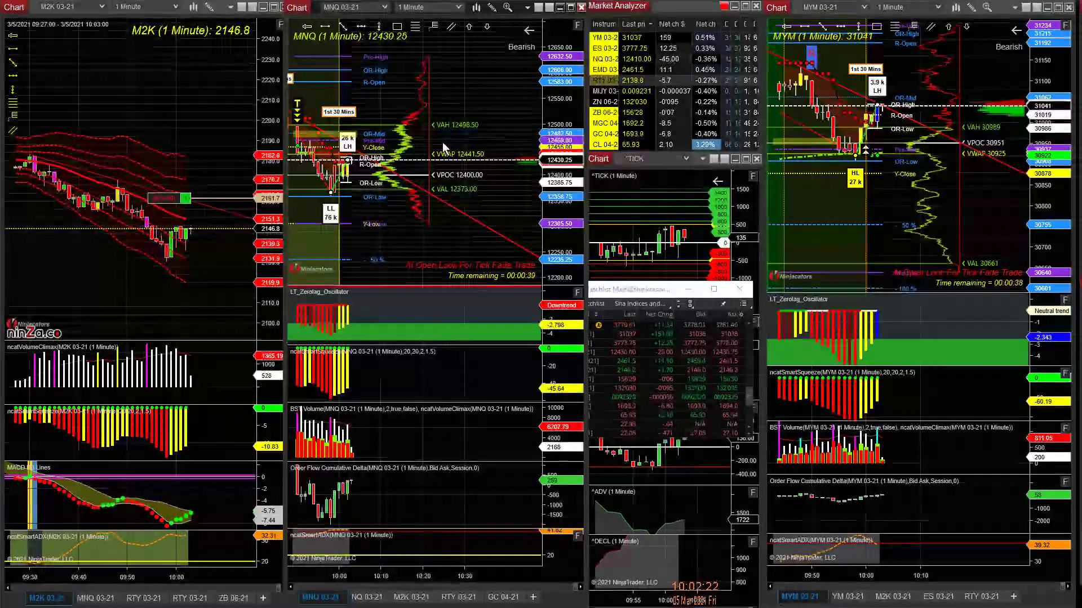
{"action": "left_click", "coordinate": [701, 504]}
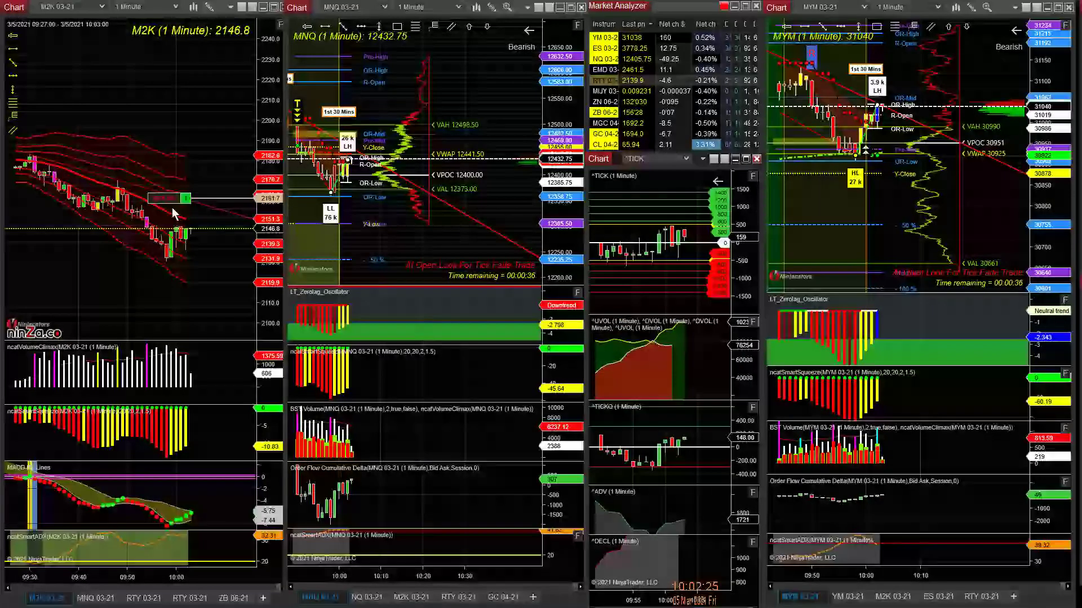
{"action": "key", "text": "ctrl+Tab"}
{"action": "key", "text": "ctrl+Tab"}
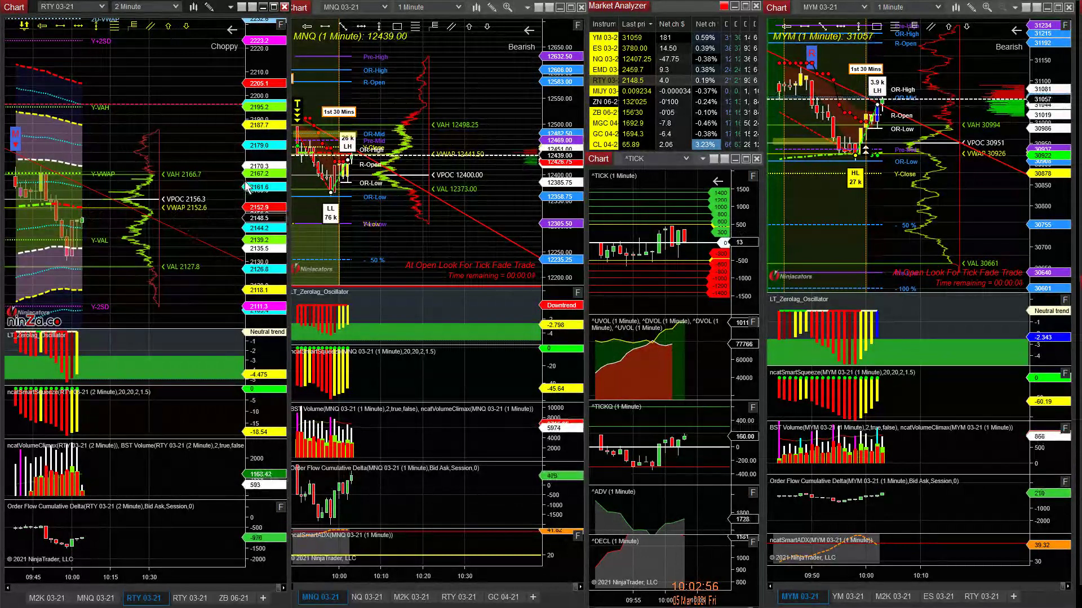
{"action": "left_click_drag", "start_coordinate": [249, 190], "coordinate": [101, 220]}
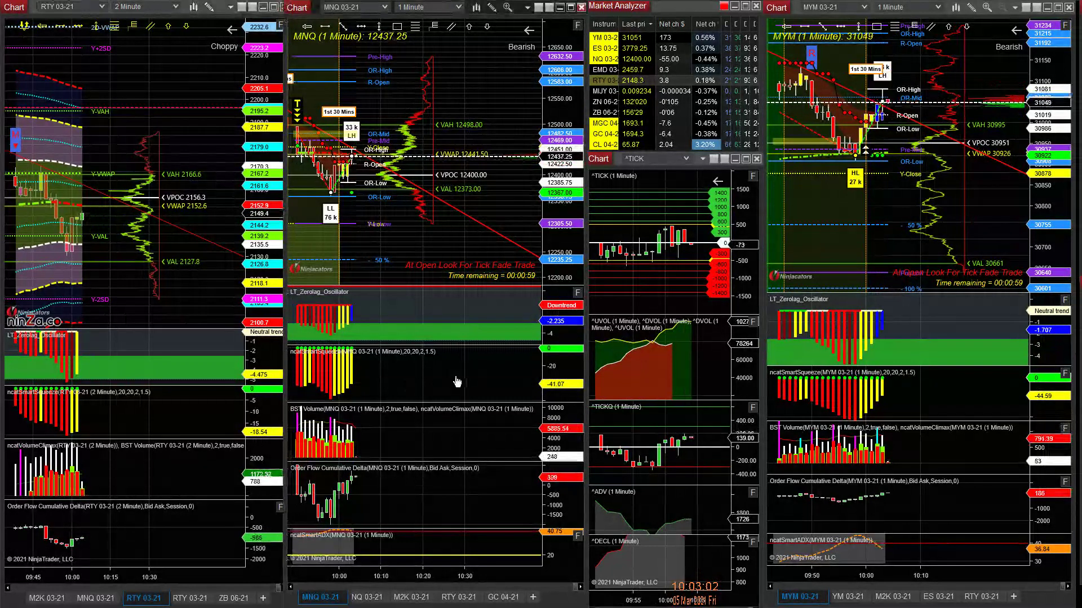
{"action": "scroll", "coordinate": [457, 382], "scroll_direction": "up", "scroll_amount": 3}
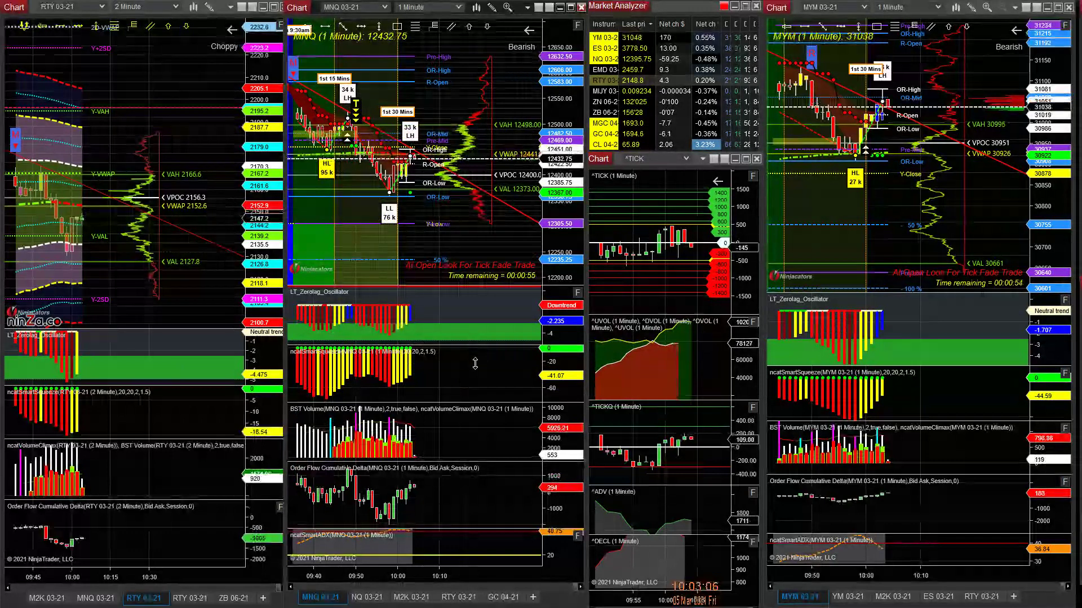
Step: Enlarge the MNQ Zerolag panel, briefly view RTY 1-minute, then return to M2K 03-21
{"action": "left_click_drag", "start_coordinate": [473, 346], "coordinate": [473, 365]}
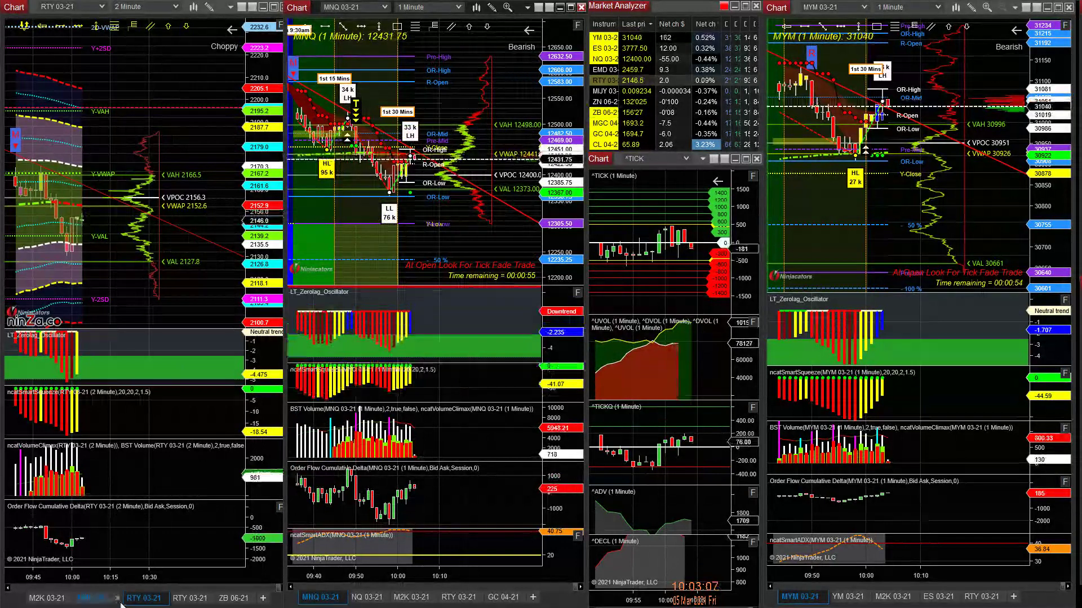
{"action": "left_click", "coordinate": [180, 598]}
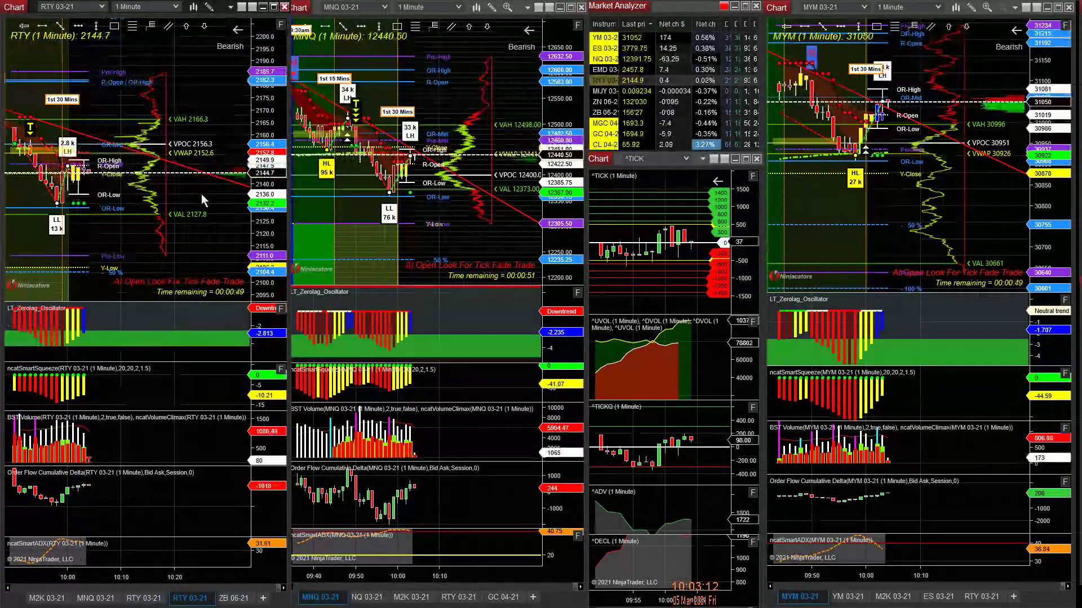
{"action": "mouse_move", "coordinate": [268, 181]}
{"action": "left_mouse_down"}
{"action": "mouse_move", "coordinate": [269, 161]}
{"action": "mouse_move", "coordinate": [269, 174]}
{"action": "left_mouse_up"}
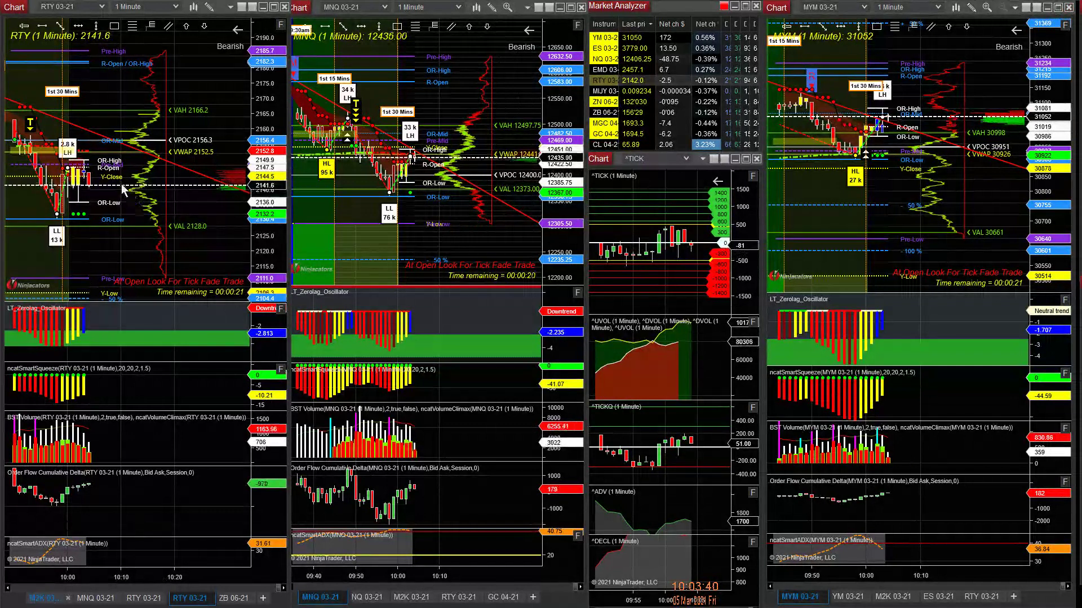
{"action": "key", "text": "ctrl+Tab"}
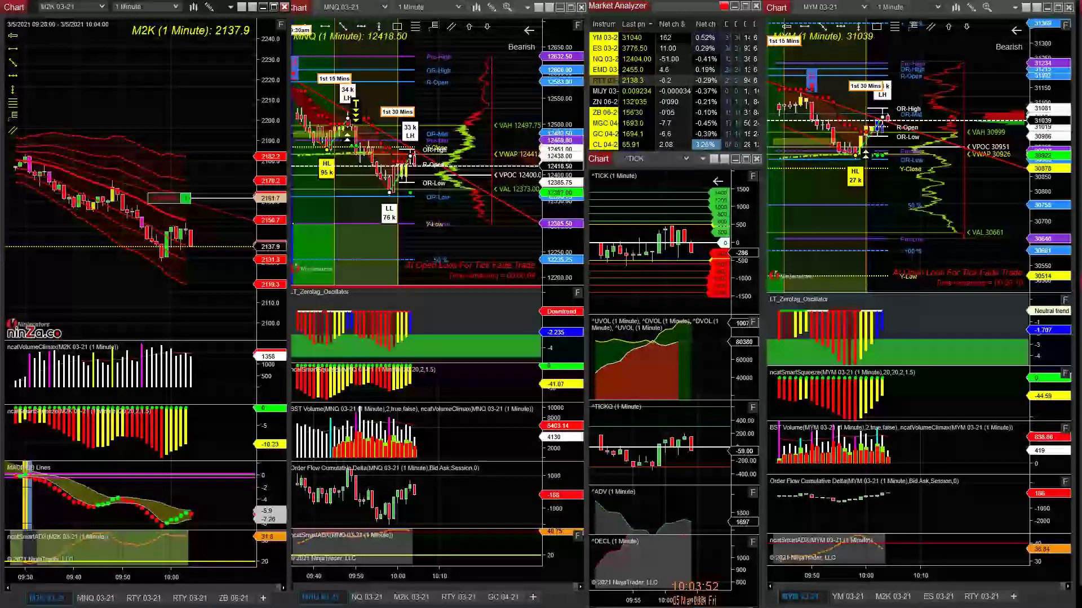
{"action": "left_click", "coordinate": [180, 598]}
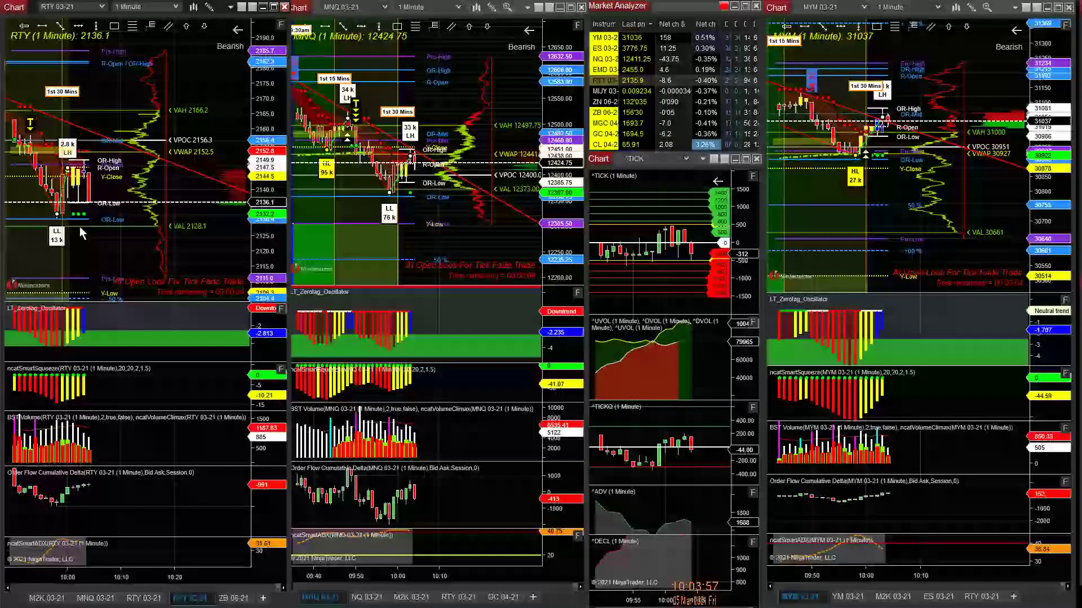
{"action": "key", "text": "2"}
{"action": "key", "text": "Return"}
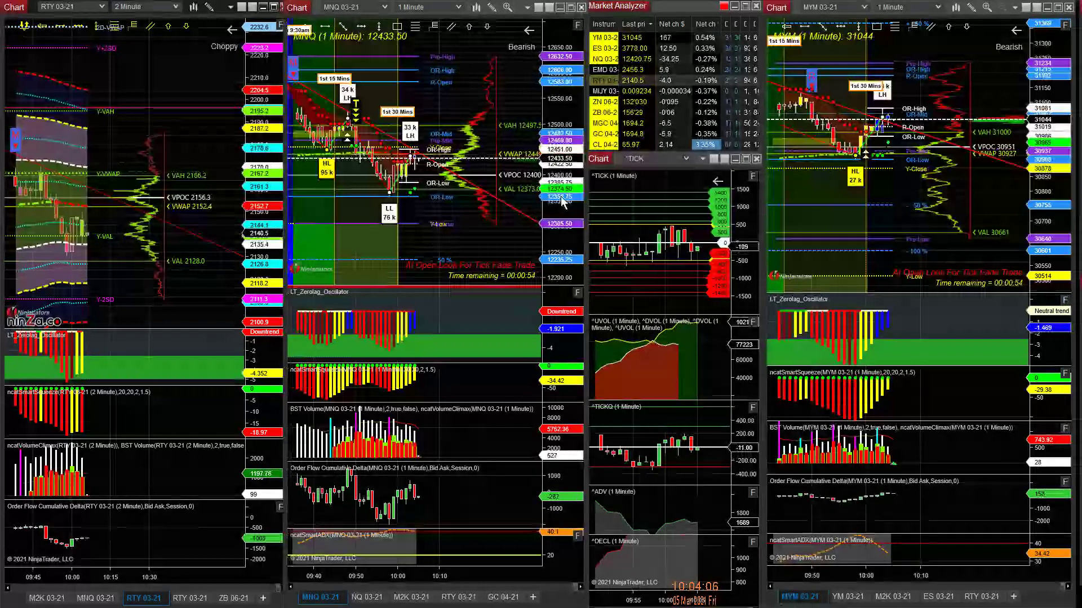
{"action": "left_click_drag", "start_coordinate": [558, 169], "coordinate": [420, 158]}
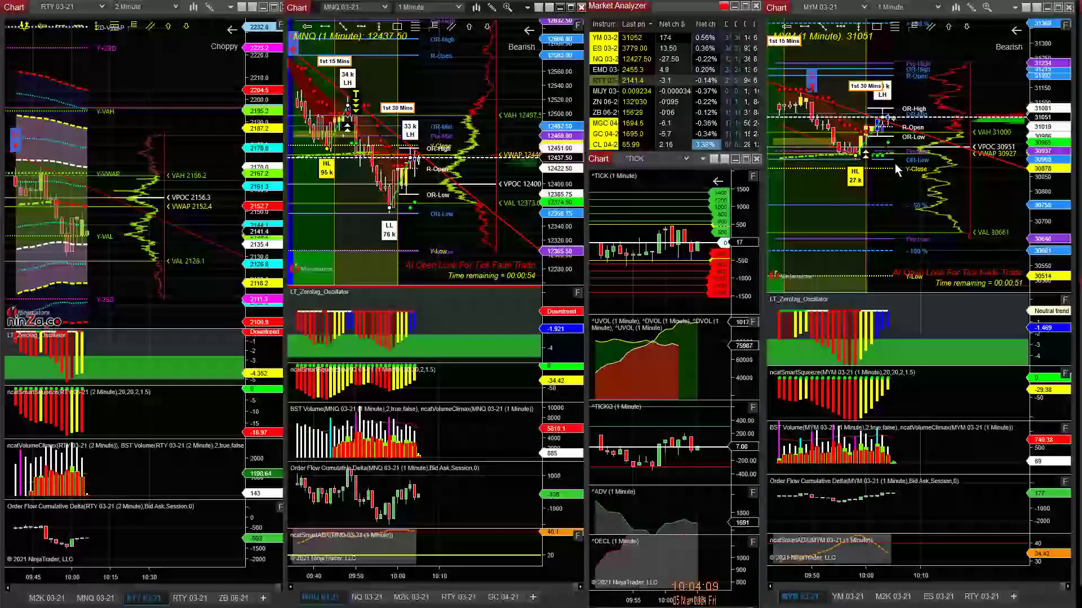
{"action": "mouse_move", "coordinate": [1053, 160]}
{"action": "left_mouse_down"}
{"action": "mouse_move", "coordinate": [1053, 143]}
{"action": "mouse_move", "coordinate": [1052, 152]}
{"action": "left_mouse_up"}
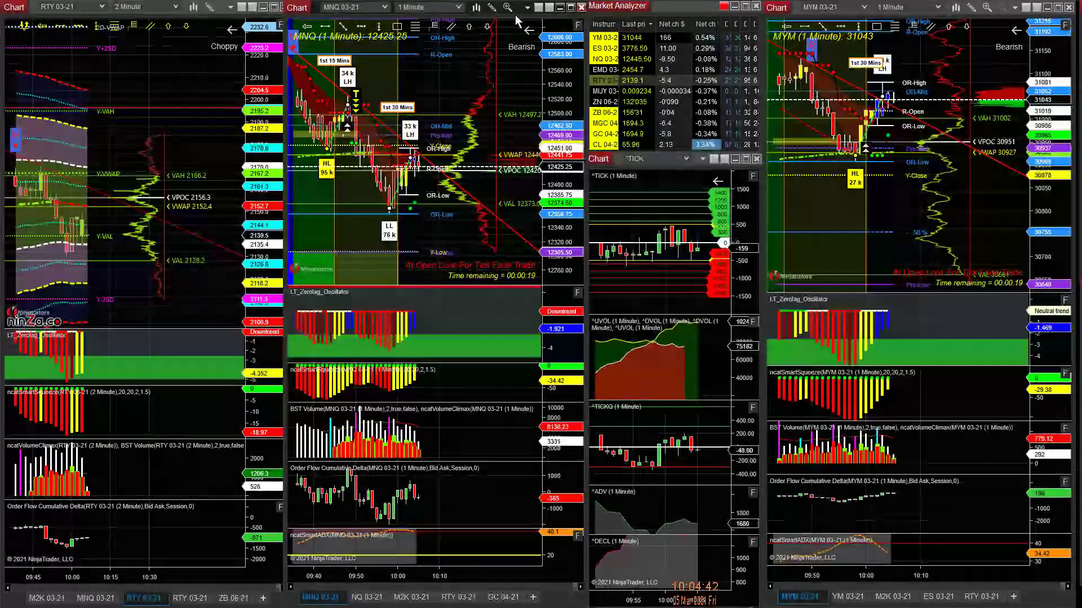
{"action": "left_click", "coordinate": [359, 598]}
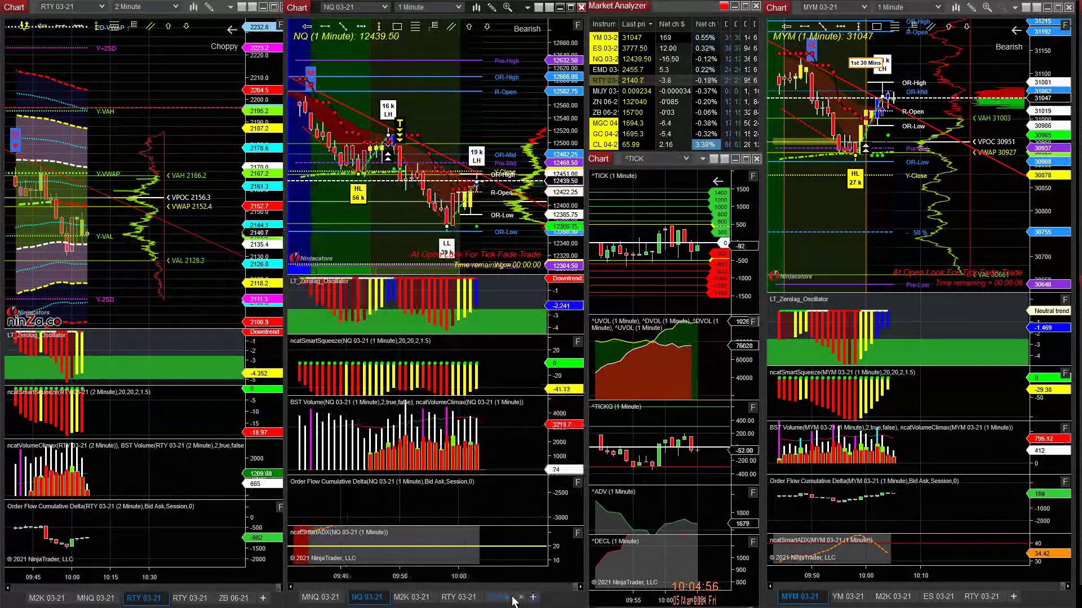
Step: Show the RTY 03-21 renko chart on the right and browse its instruments and options
{"action": "left_click", "coordinate": [977, 598]}
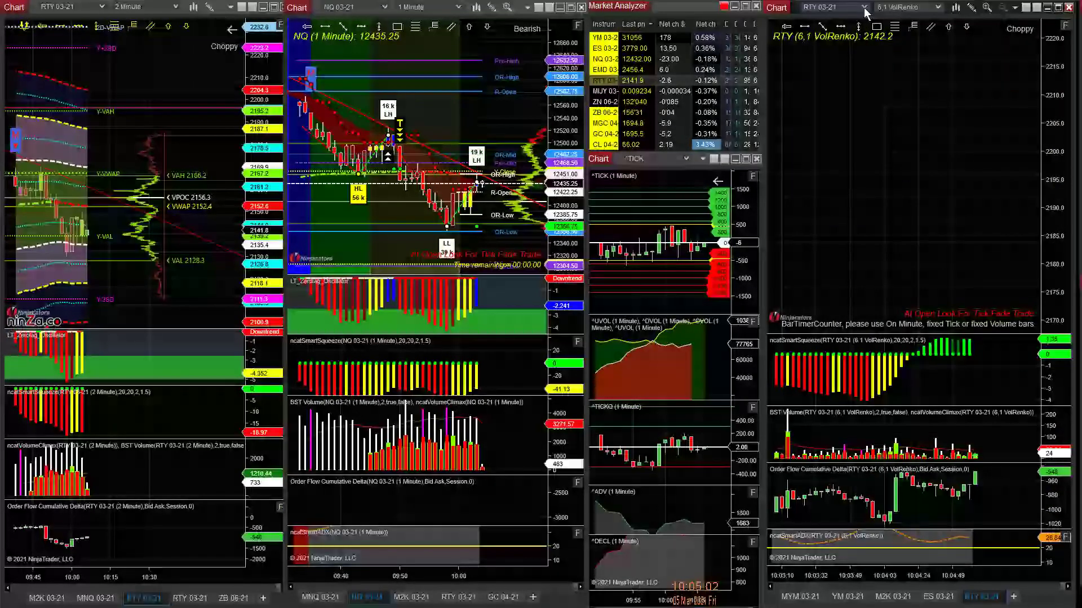
{"action": "left_click", "coordinate": [865, 10]}
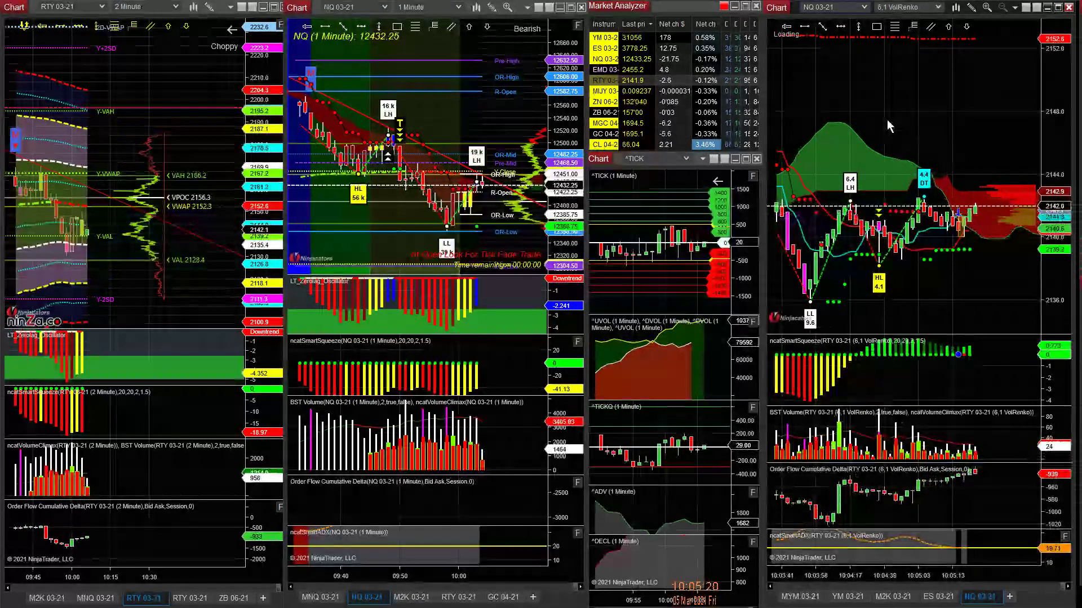
{"action": "right_click", "coordinate": [888, 71]}
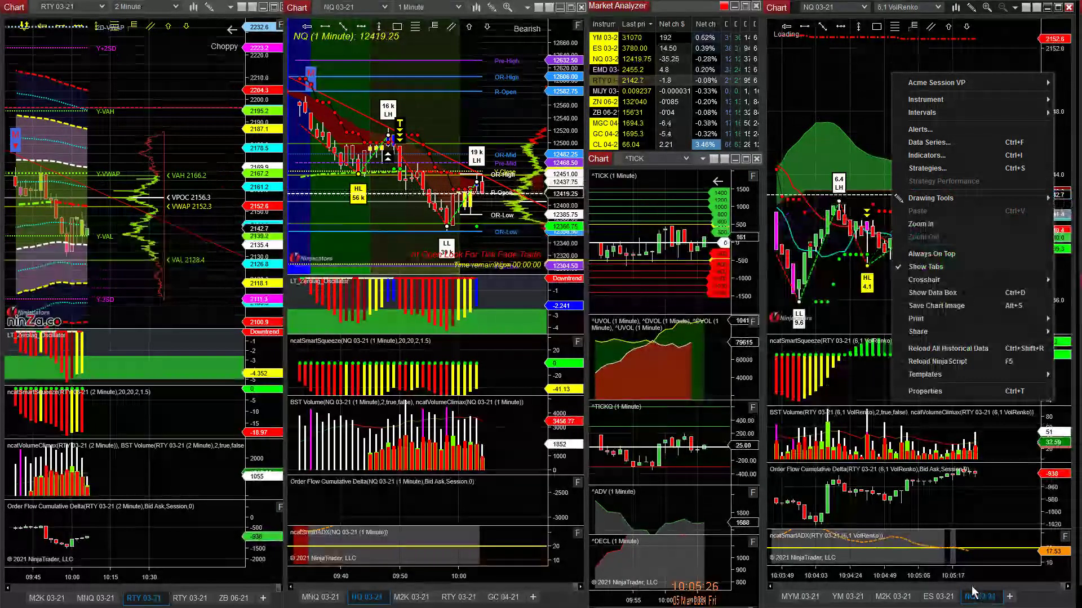
Step: Load RTY 03-21 into the renko chart and show a compressed M2K 03-21 one-minute chart on the left
{"action": "left_click", "coordinate": [864, 10]}
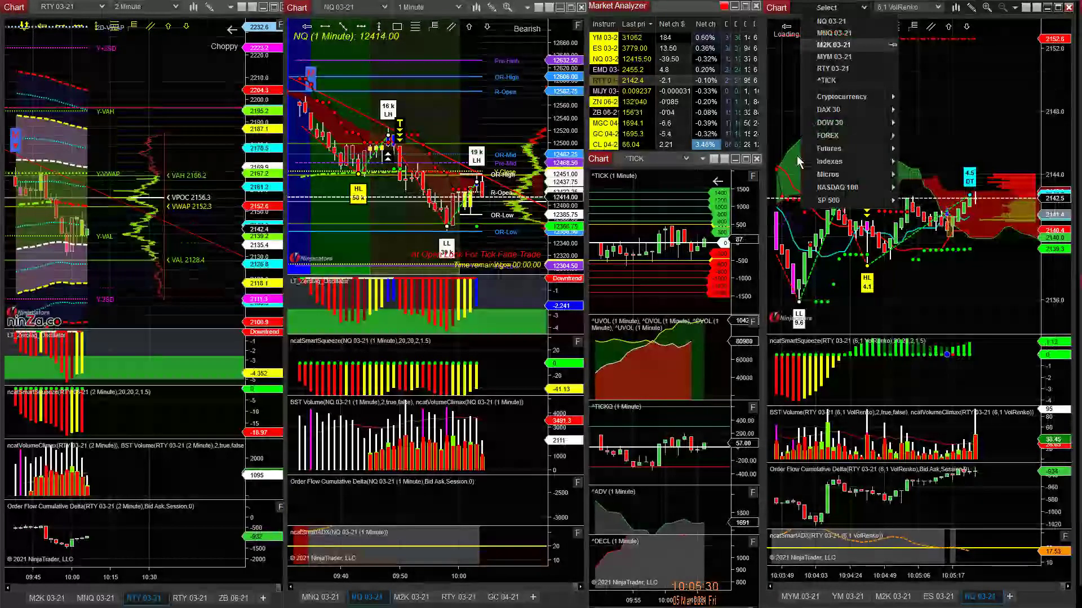
{"action": "left_click", "coordinate": [838, 71]}
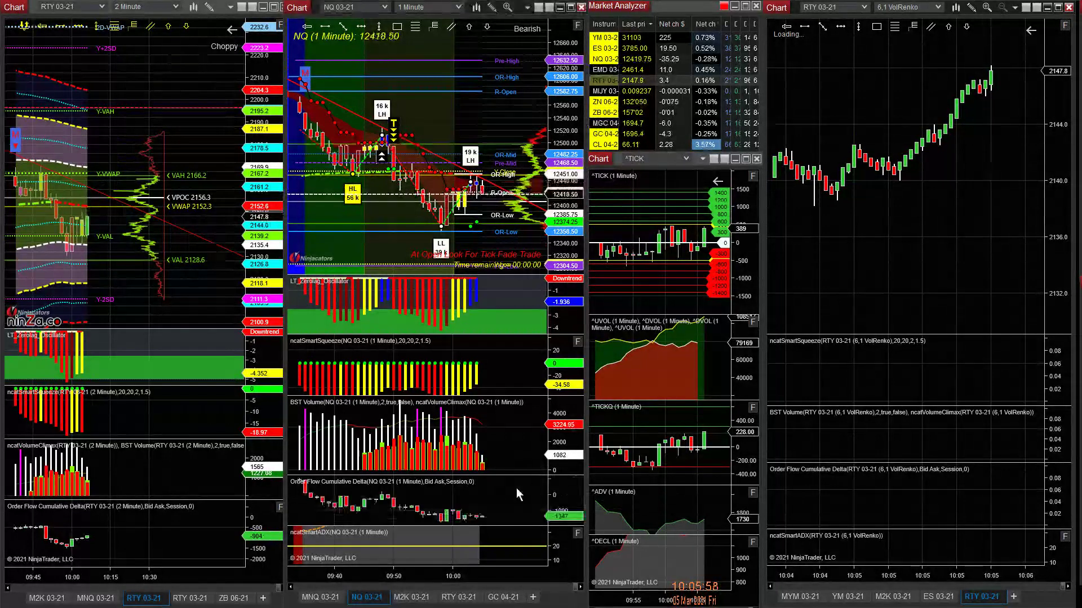
{"action": "scroll", "coordinate": [473, 443], "scroll_direction": "down", "scroll_amount": 1}
{"action": "scroll", "coordinate": [452, 439], "scroll_direction": "down", "scroll_amount": 1}
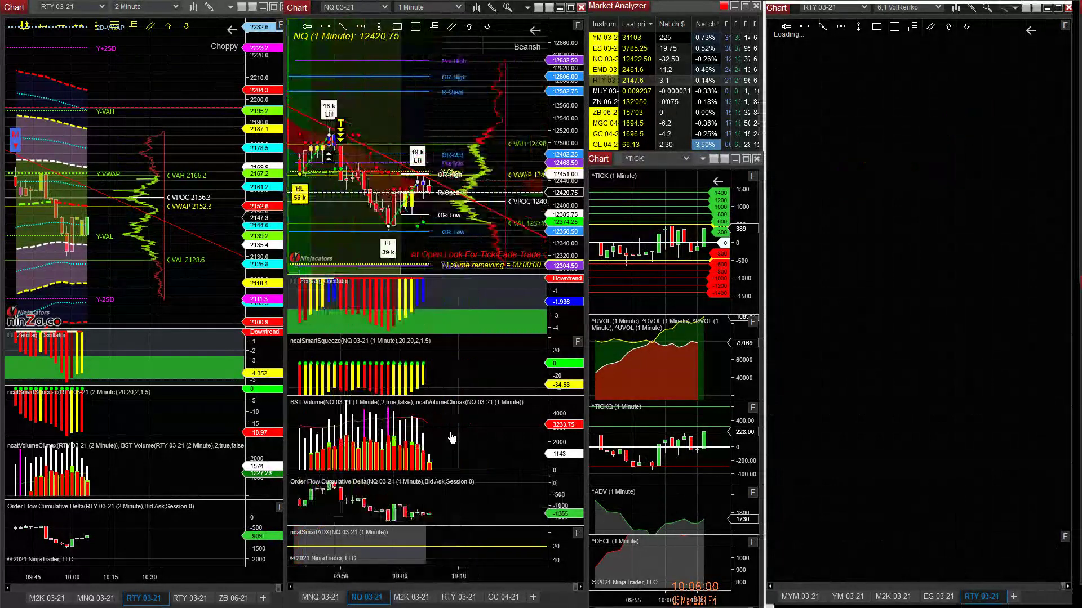
{"action": "scroll", "coordinate": [452, 438], "scroll_direction": "down", "scroll_amount": 1}
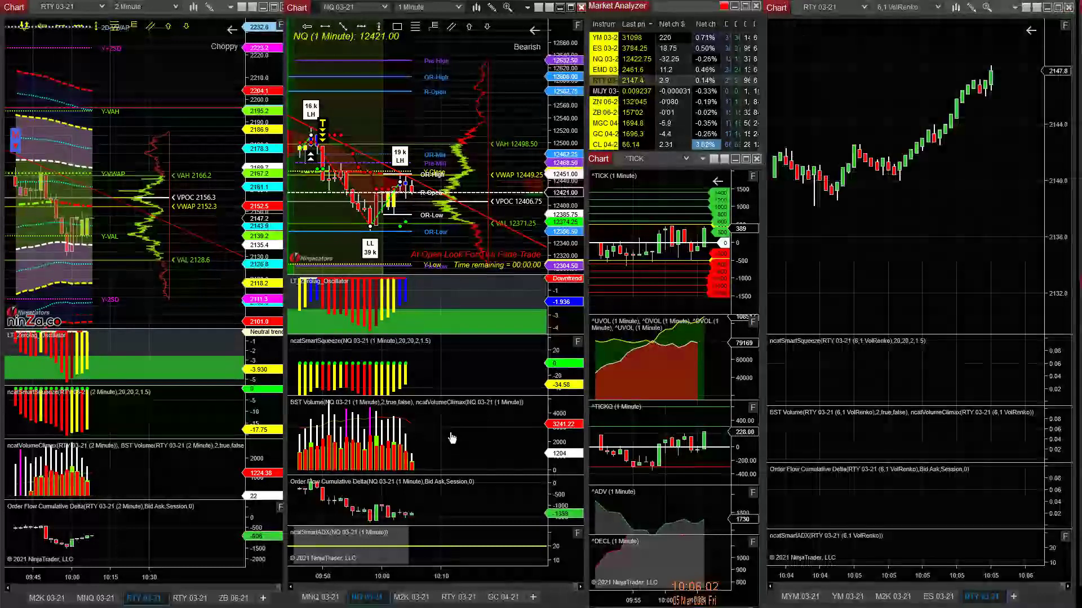
{"action": "scroll", "coordinate": [453, 438], "scroll_direction": "up", "scroll_amount": 1}
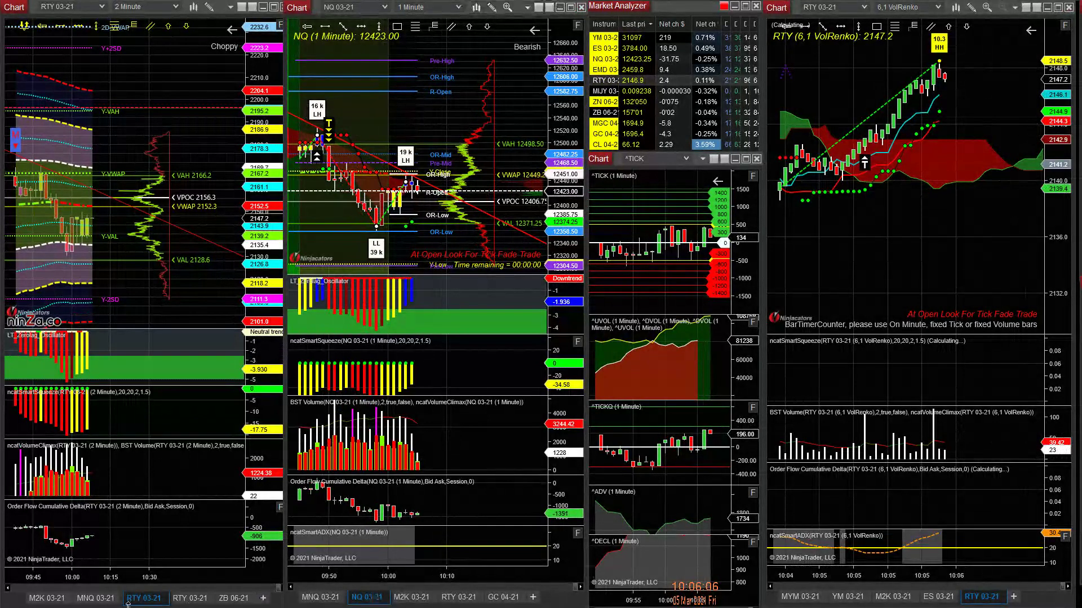
{"action": "left_click", "coordinate": [42, 598]}
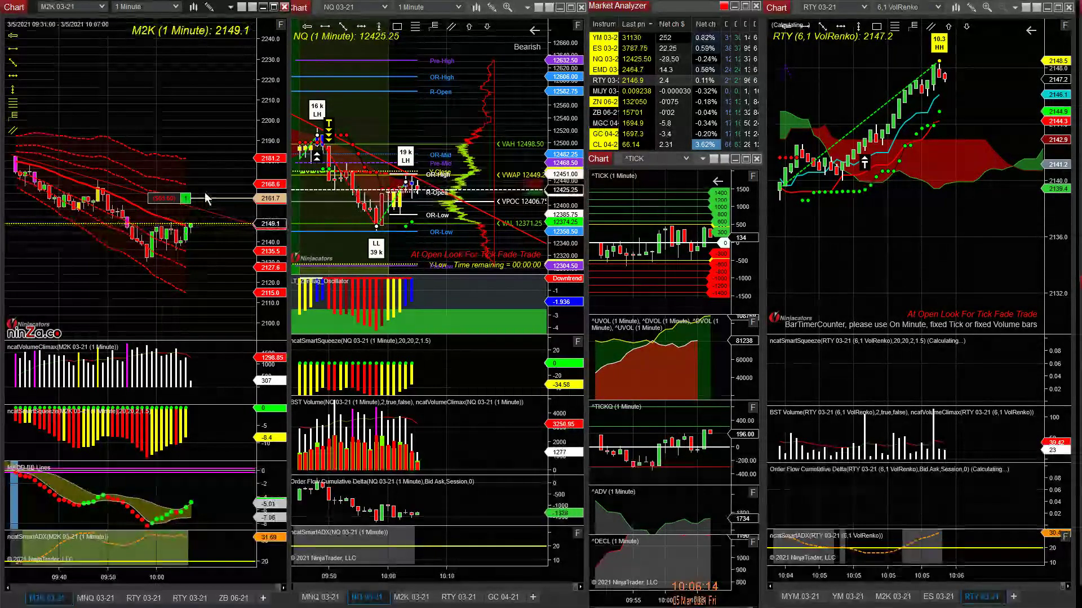
{"action": "left_click_drag", "start_coordinate": [274, 180], "coordinate": [277, 200]}
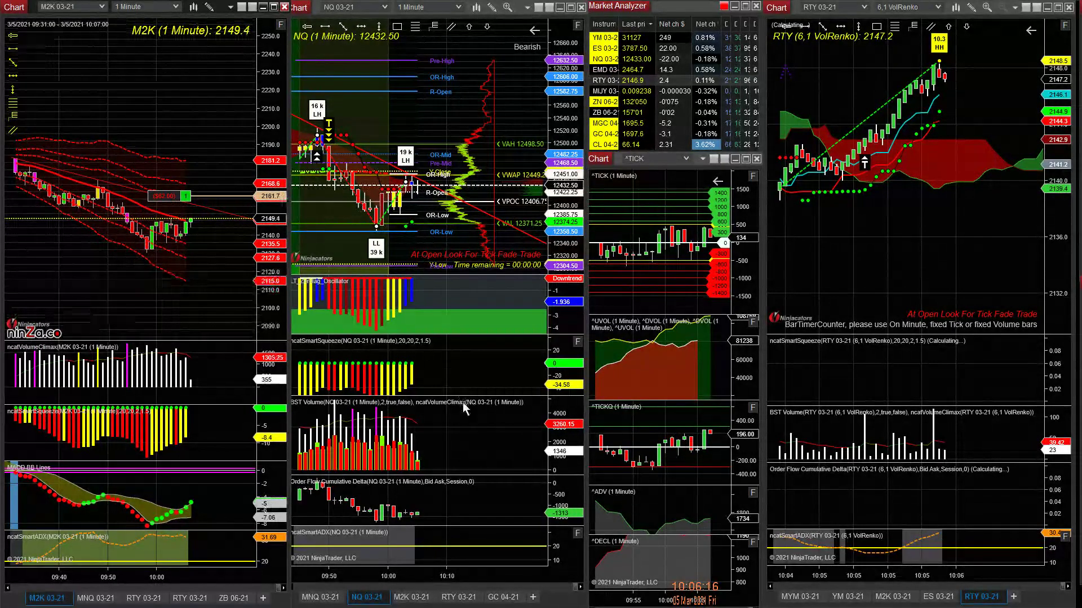
{"action": "scroll", "coordinate": [478, 388], "scroll_direction": "up", "scroll_amount": 2}
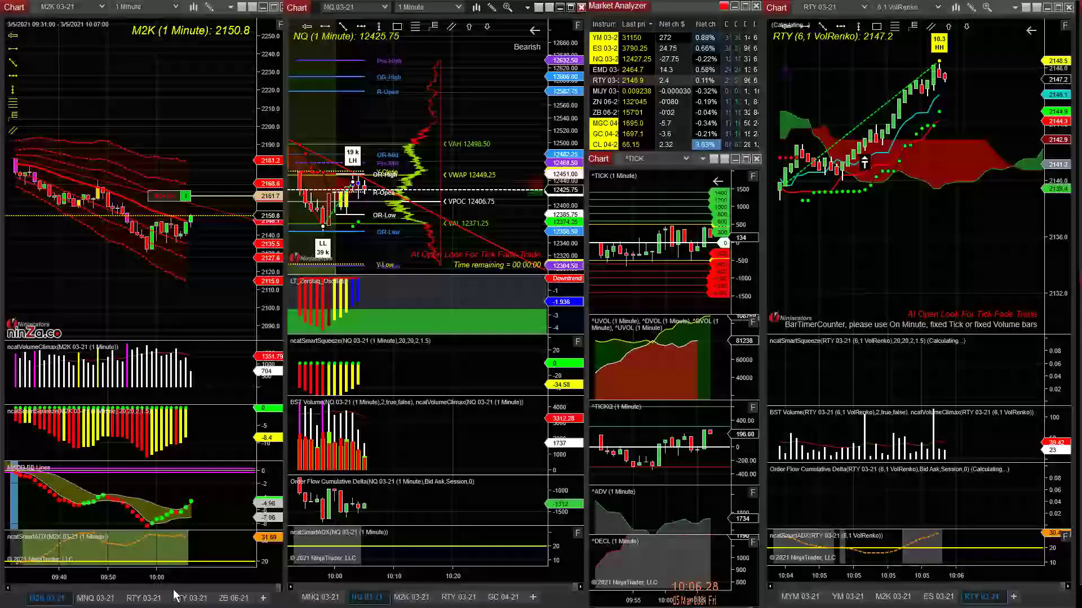
Step: Show RTY one-minute on the left and ES 03-21 renko on the right, after glancing at YM
{"action": "left_click", "coordinate": [178, 599]}
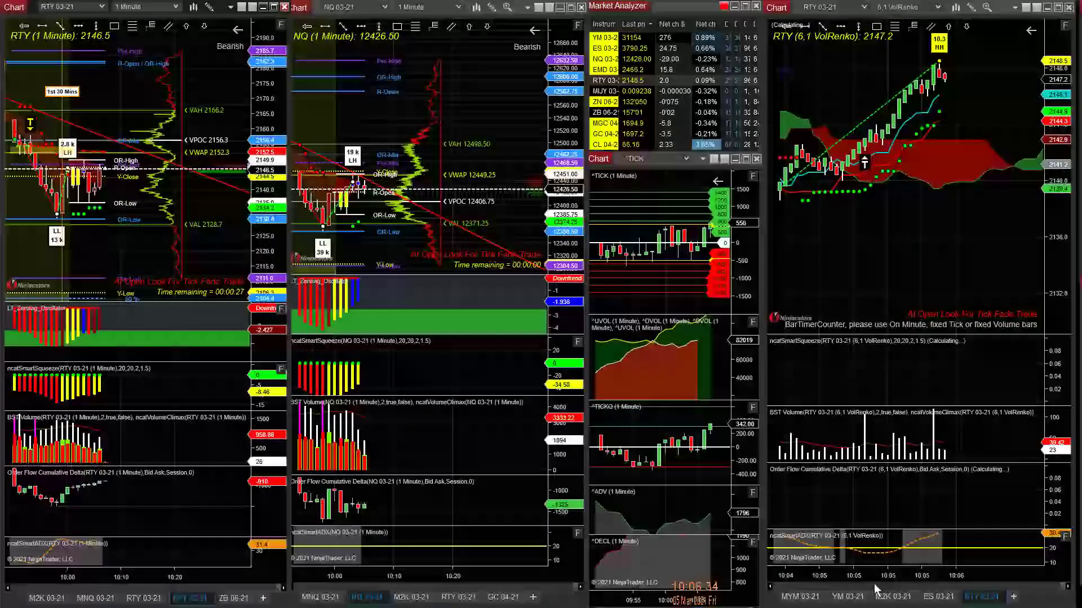
{"action": "left_click", "coordinate": [950, 598]}
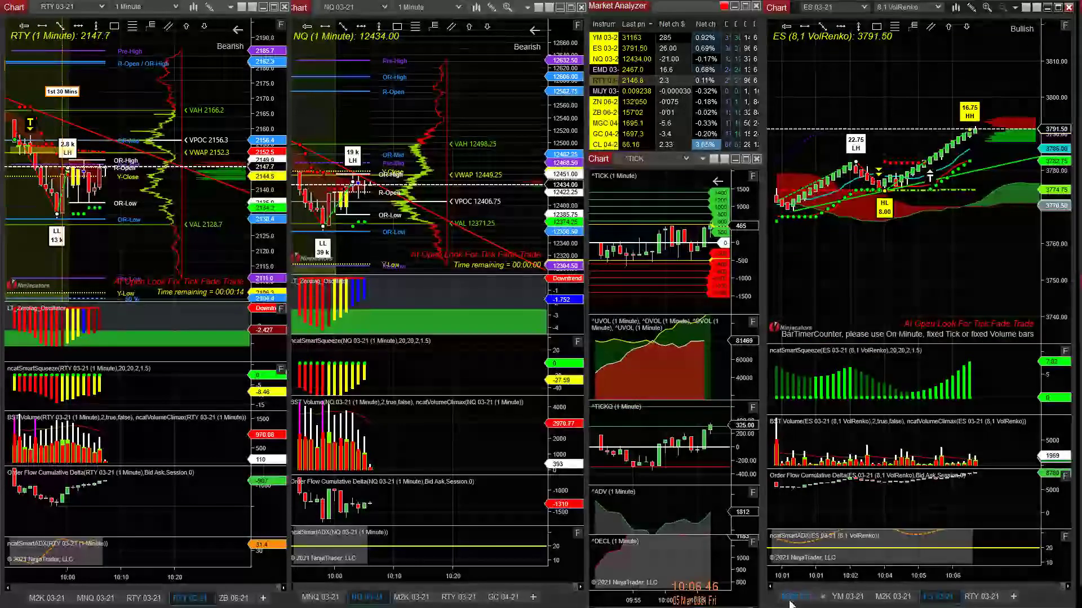
{"action": "left_click", "coordinate": [846, 598]}
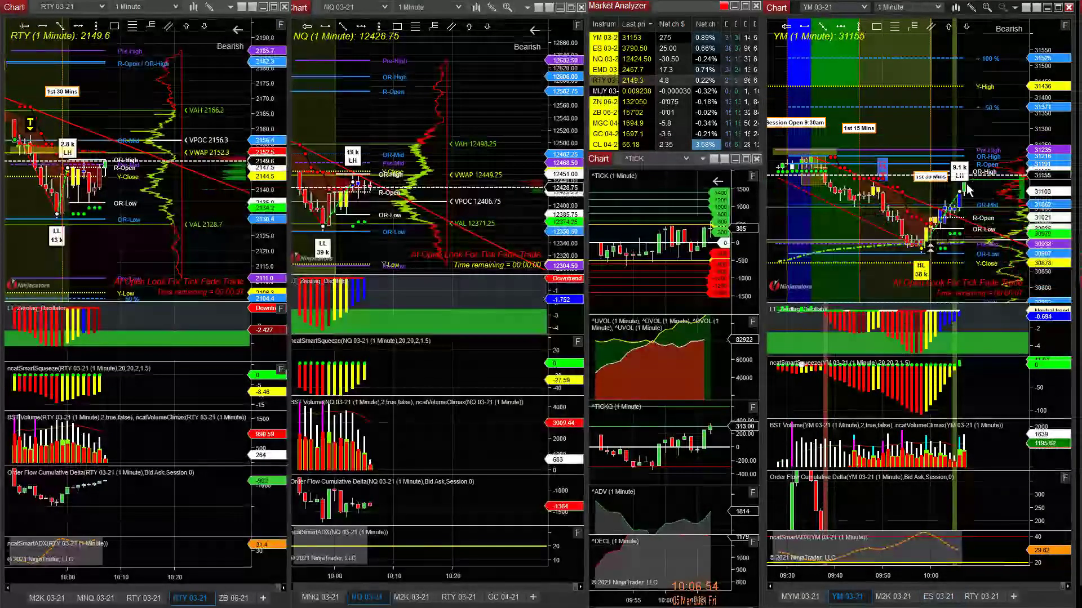
{"action": "left_click", "coordinate": [940, 597]}
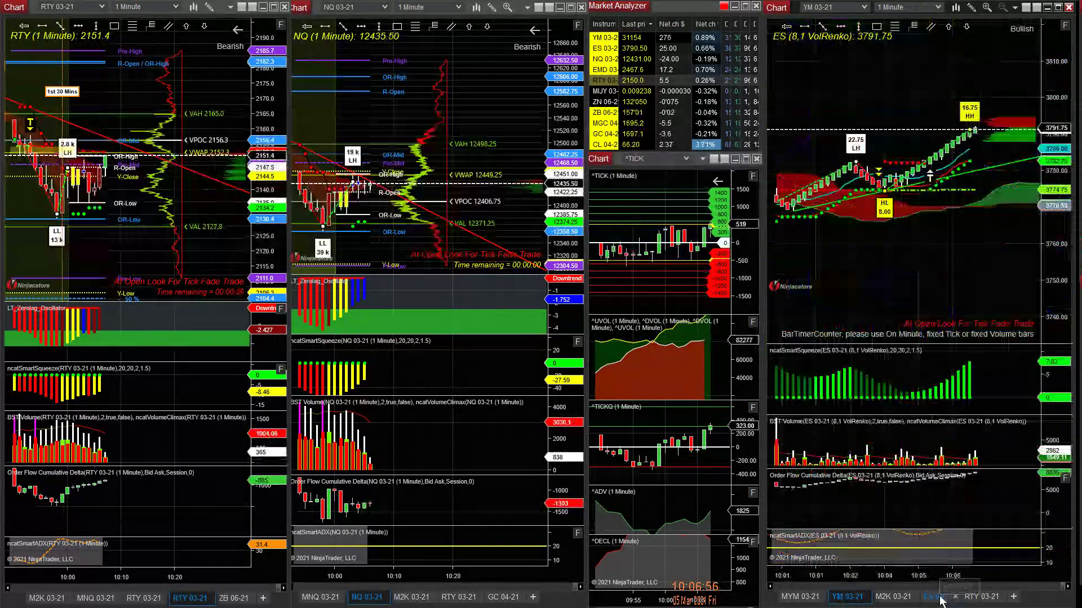
{"action": "left_click", "coordinate": [845, 10]}
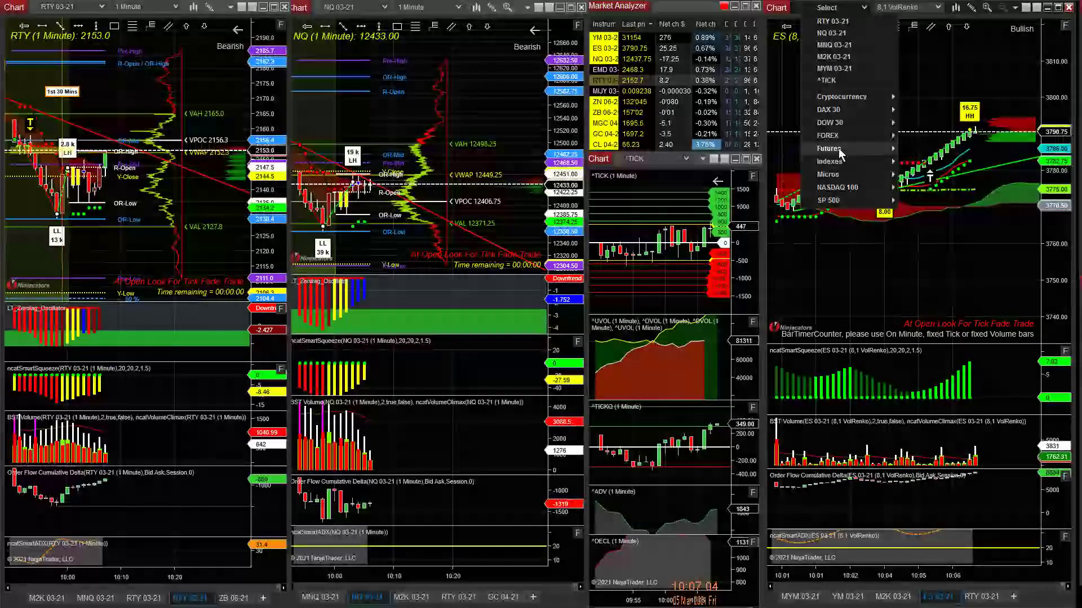
{"action": "mouse_move", "coordinate": [829, 148]}
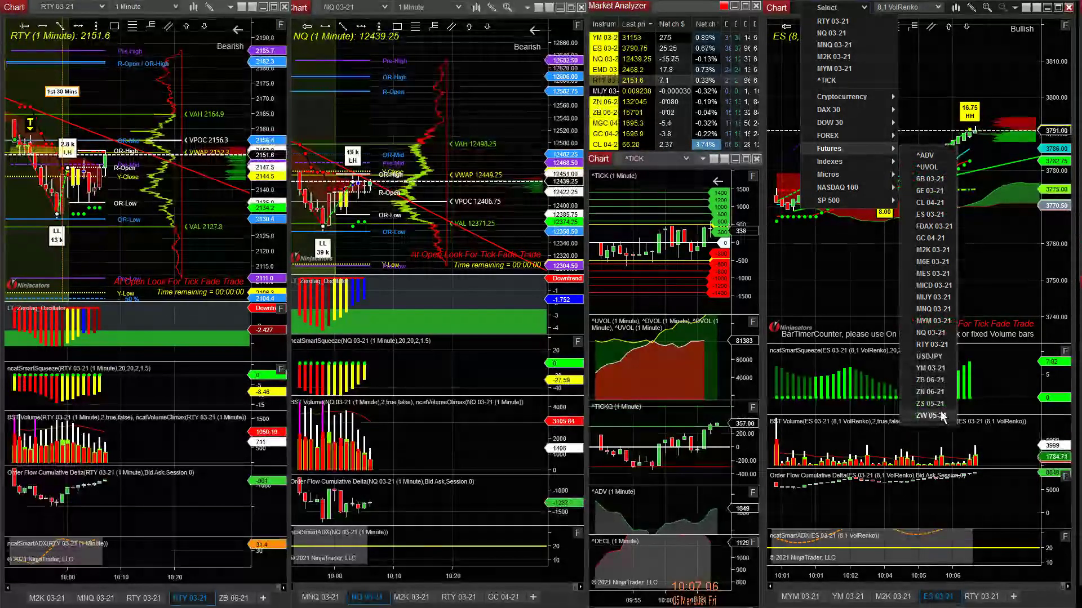
Step: Load YM 03-21 into the right renko chart, compress its price scale, then check the RTY renko
{"action": "left_click", "coordinate": [943, 378]}
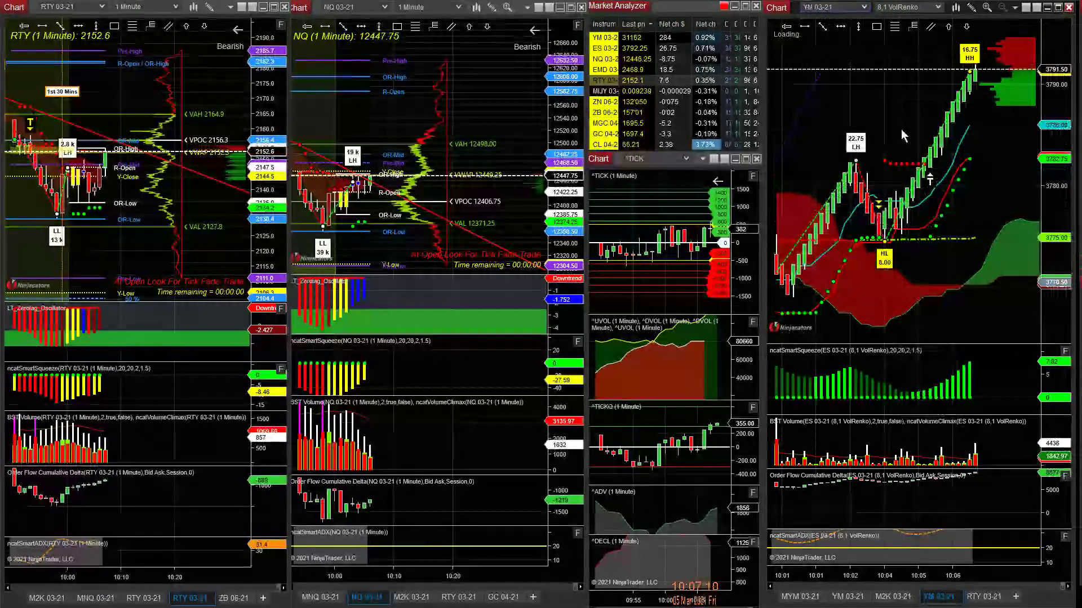
{"action": "left_click_drag", "start_coordinate": [1063, 75], "coordinate": [1052, 239]}
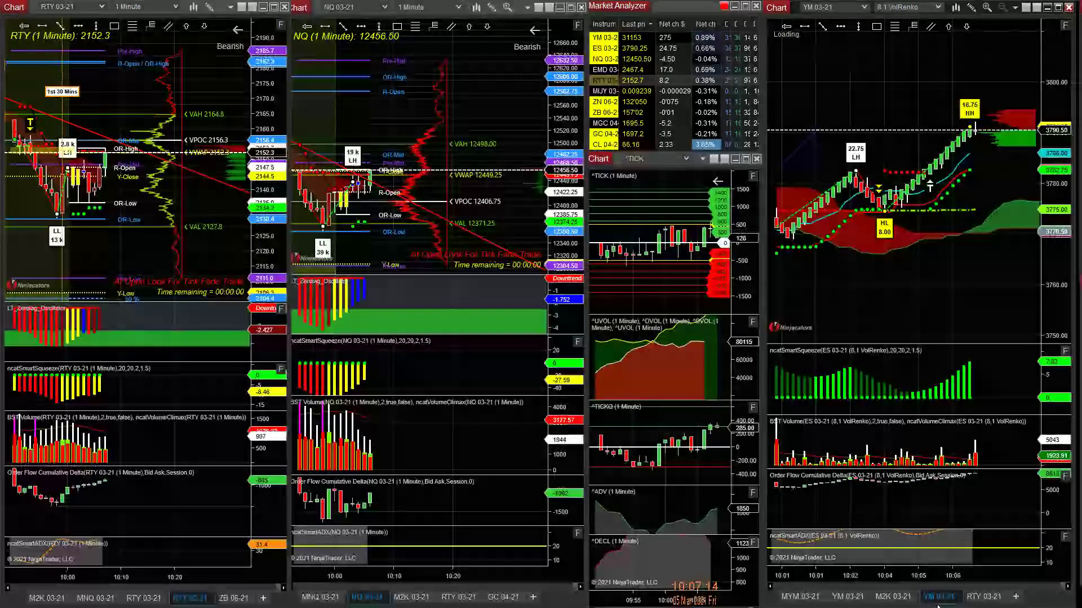
{"action": "left_click", "coordinate": [978, 598]}
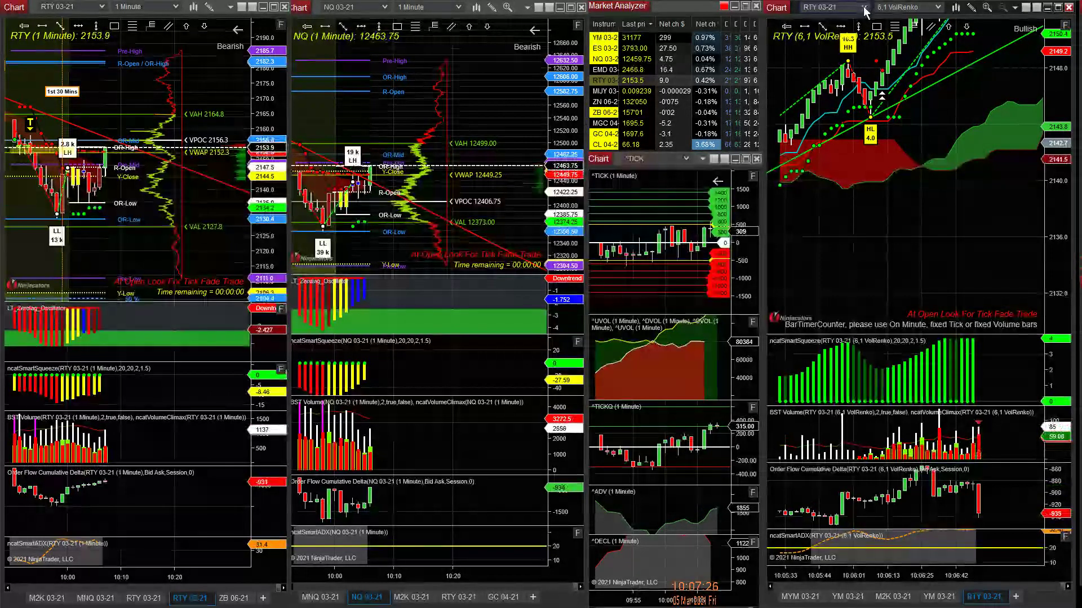
{"action": "left_click", "coordinate": [864, 8]}
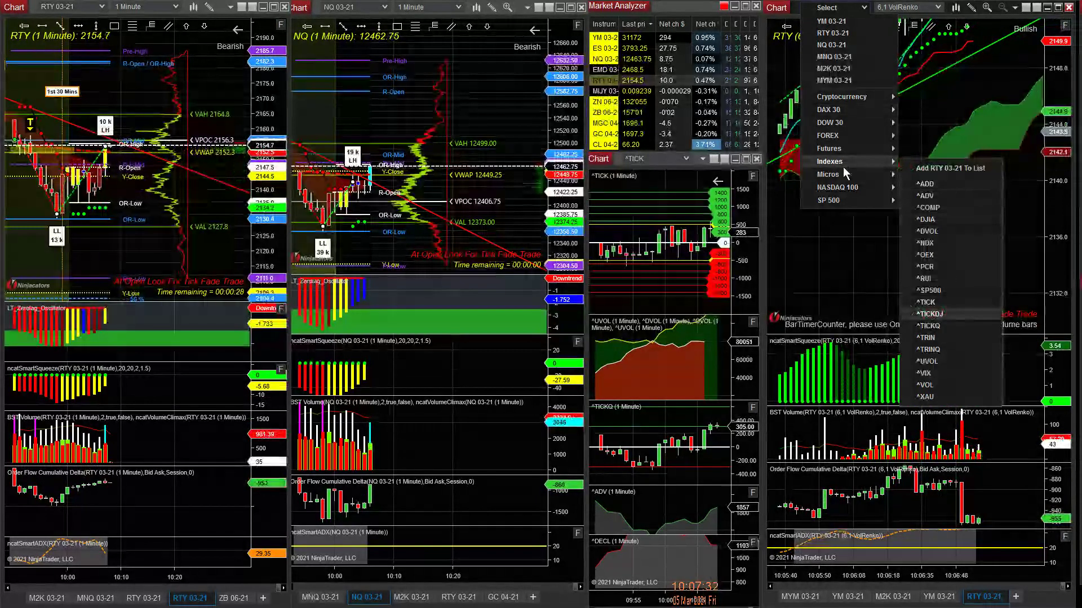
Step: Close the futures list, glance at ES, and return the right window to YM 8,1 VolRenko
{"action": "mouse_move", "coordinate": [828, 148]}
{"action": "left_click", "coordinate": [921, 144]}
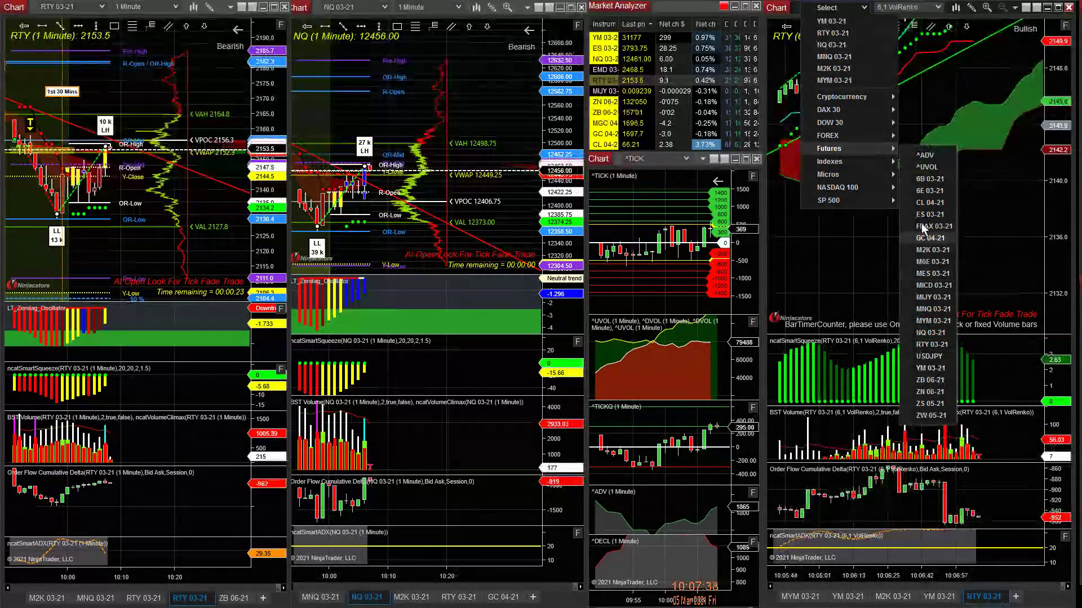
{"action": "left_click", "coordinate": [923, 215]}
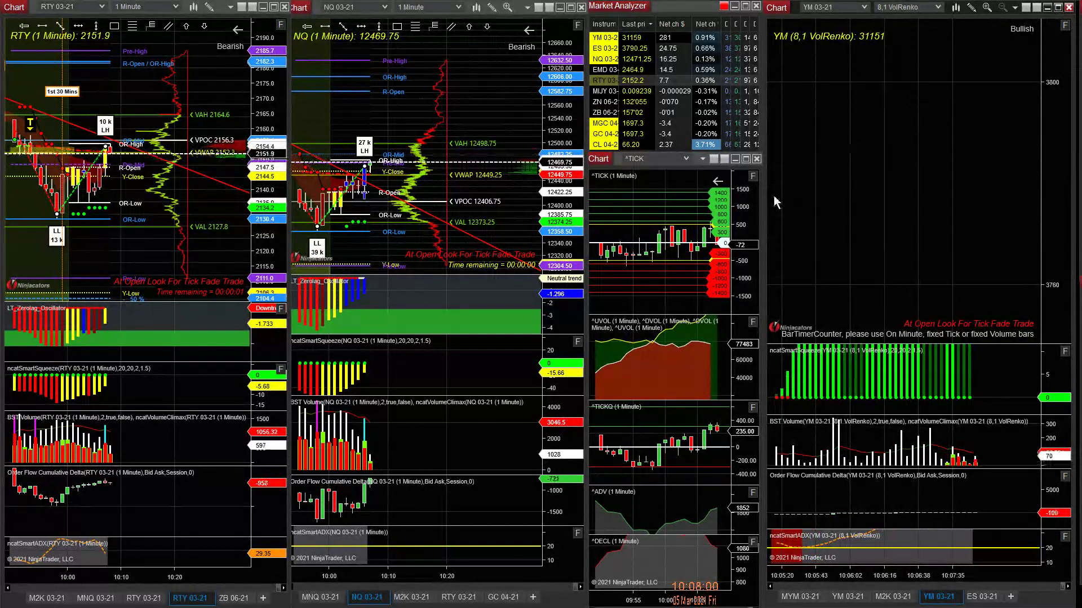
{"action": "left_click", "coordinate": [976, 597]}
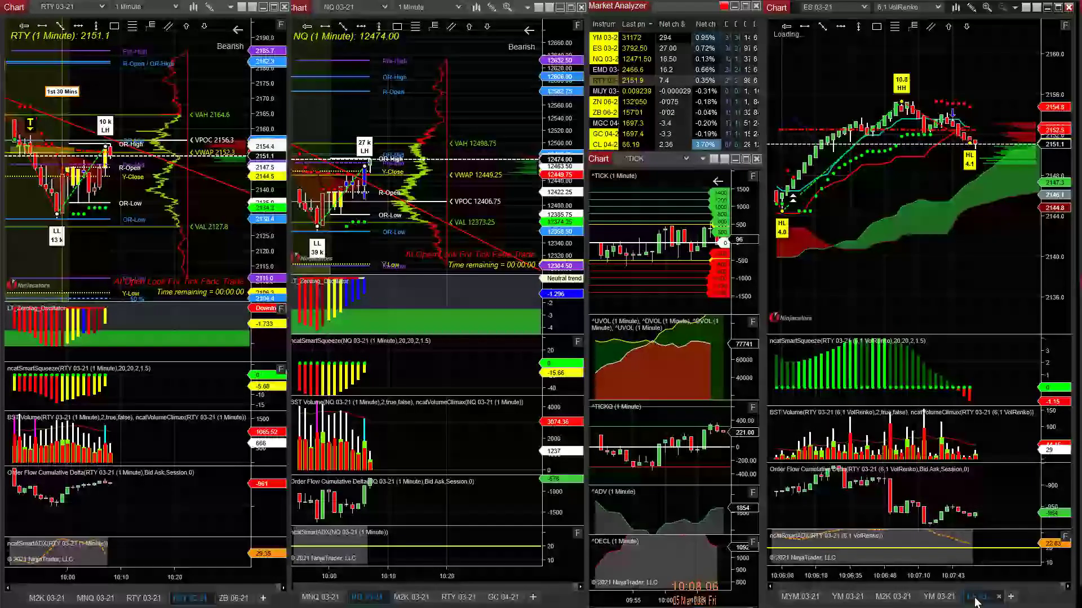
{"action": "left_click", "coordinate": [934, 597]}
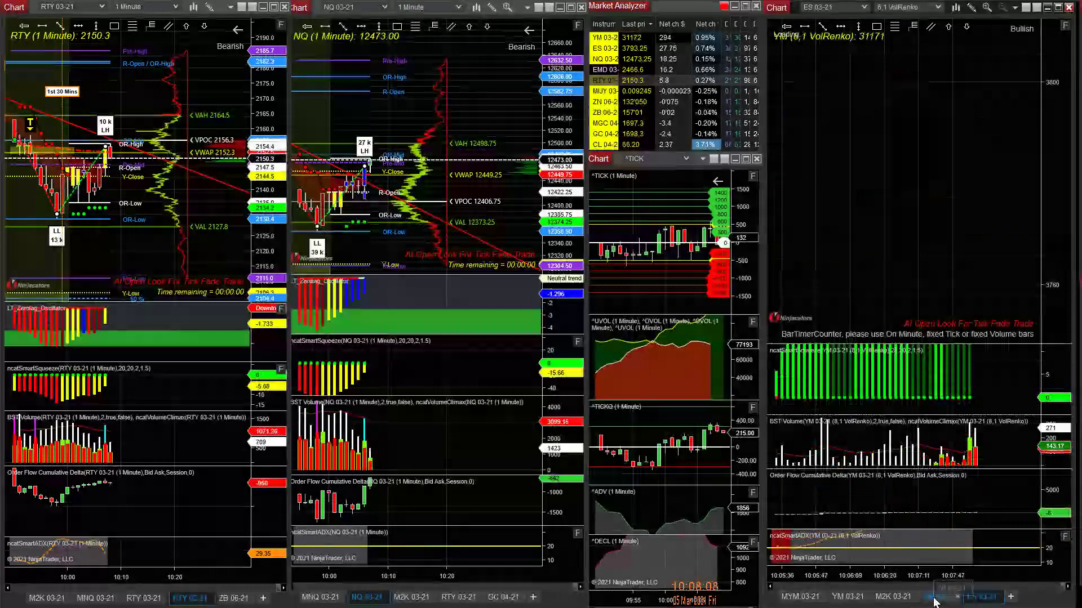
Step: Change the YM 03-21 Data Series Body Size (tick) from 8 to 6 and apply it
{"action": "right_click", "coordinate": [846, 134]}
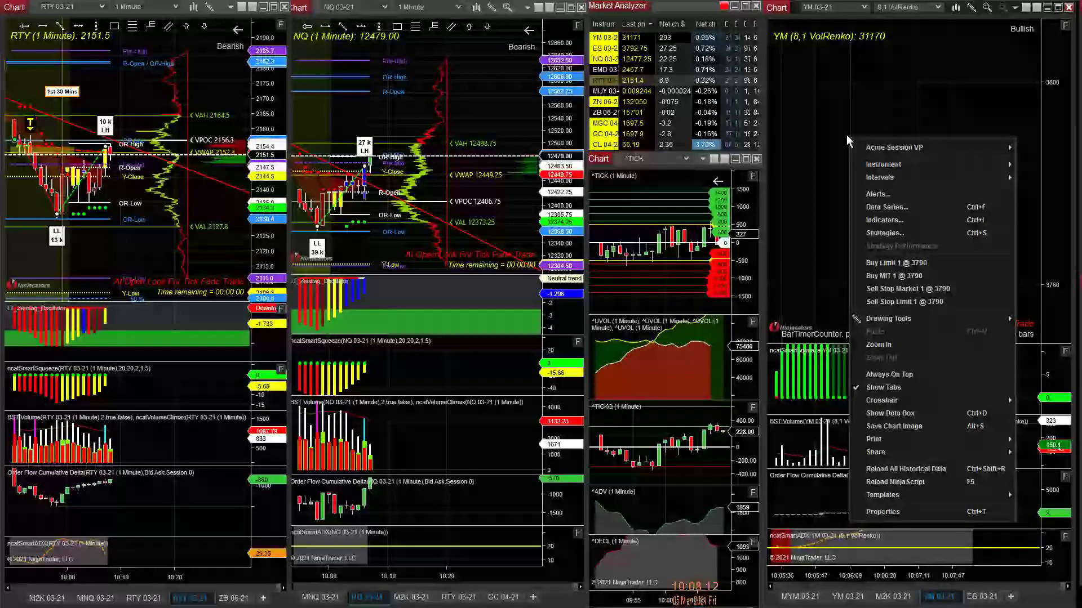
{"action": "left_click", "coordinate": [891, 206]}
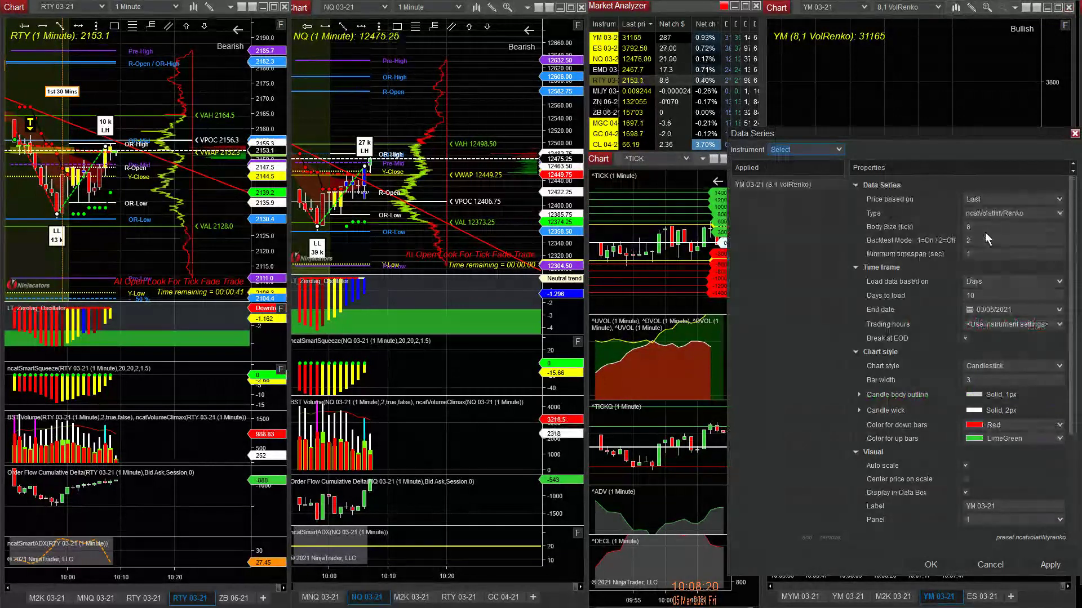
{"action": "left_click", "coordinate": [980, 230]}
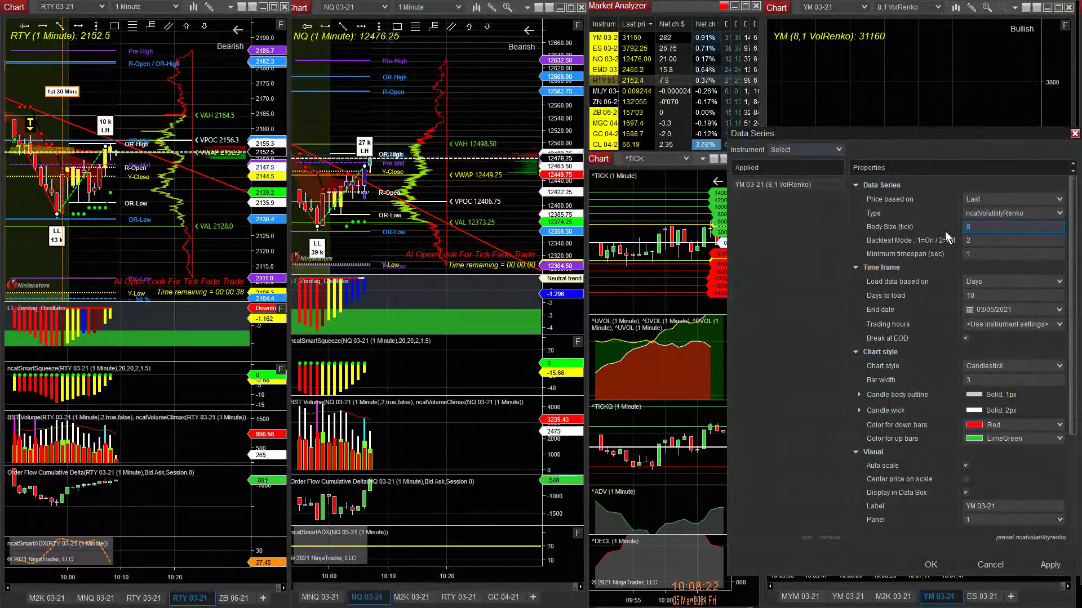
{"action": "type", "text": "6"}
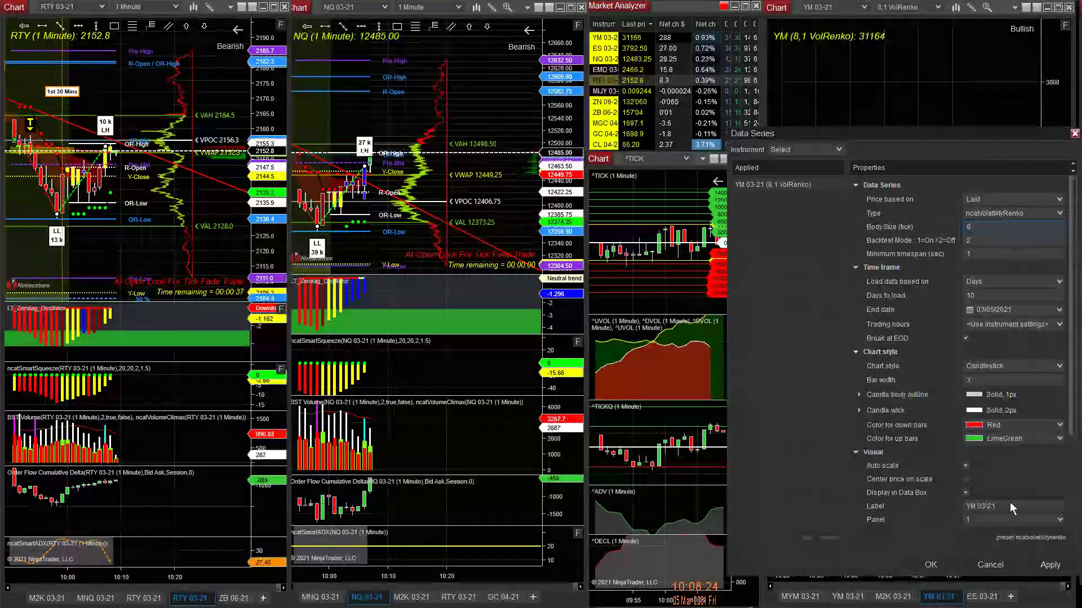
{"action": "left_click", "coordinate": [1048, 564]}
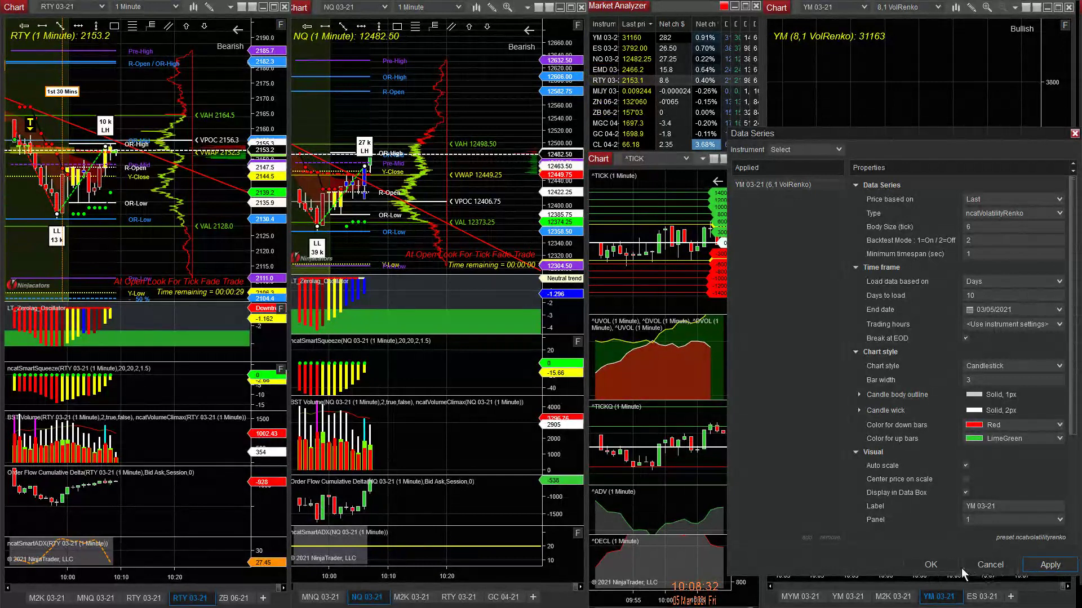
{"action": "left_click", "coordinate": [933, 564]}
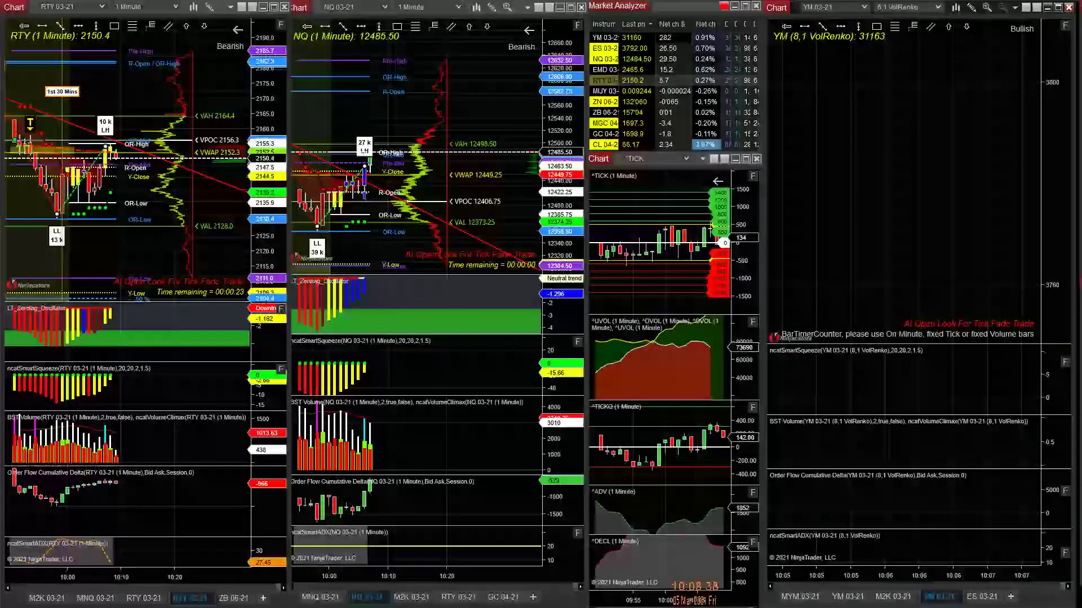
Step: Autoscale the right chart and show M2K 1-minute on the left with a rescaled price axis
{"action": "left_click", "coordinate": [1066, 27]}
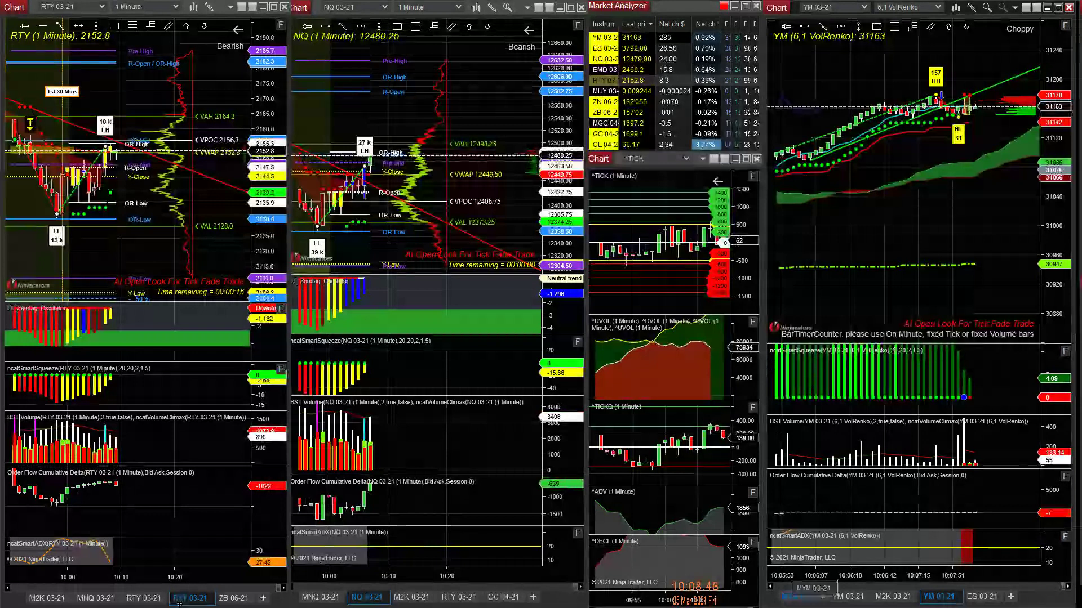
{"action": "left_click", "coordinate": [37, 600]}
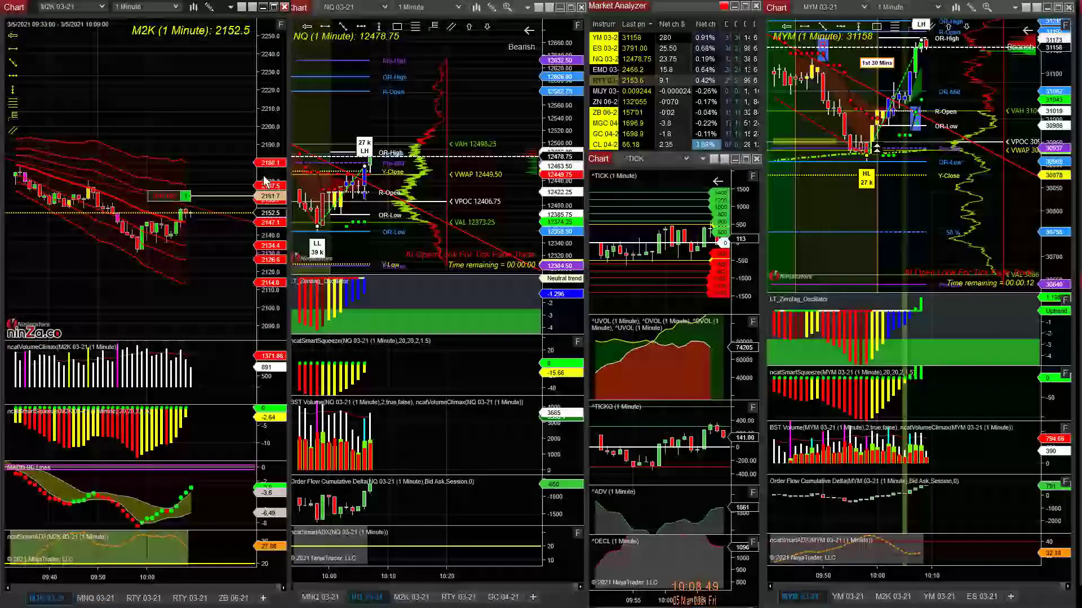
{"action": "left_click_drag", "start_coordinate": [265, 182], "coordinate": [212, 211]}
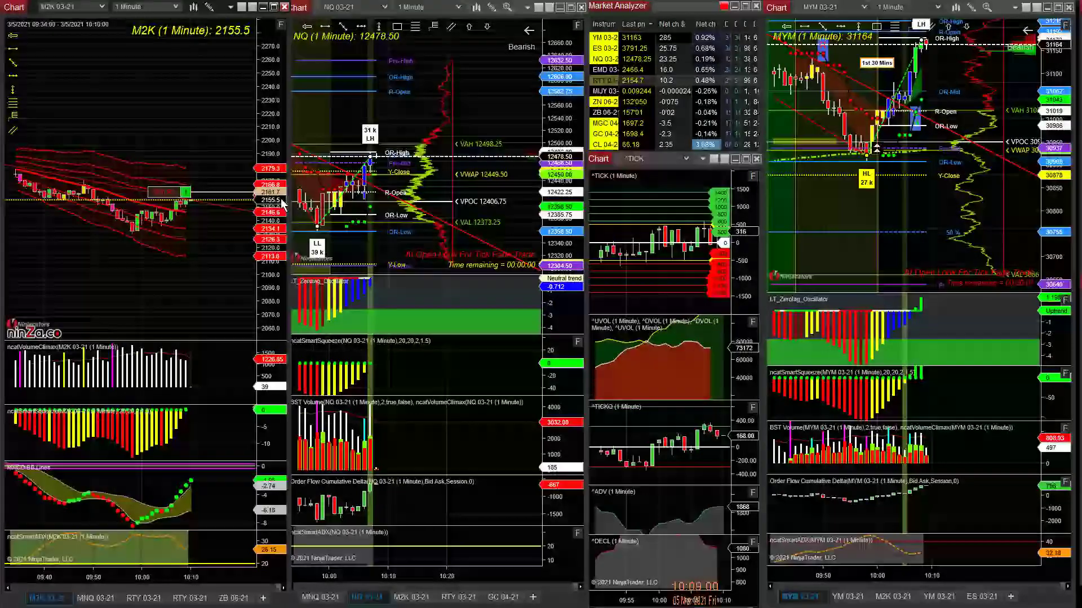
{"action": "left_click_drag", "start_coordinate": [283, 203], "coordinate": [425, 236]}
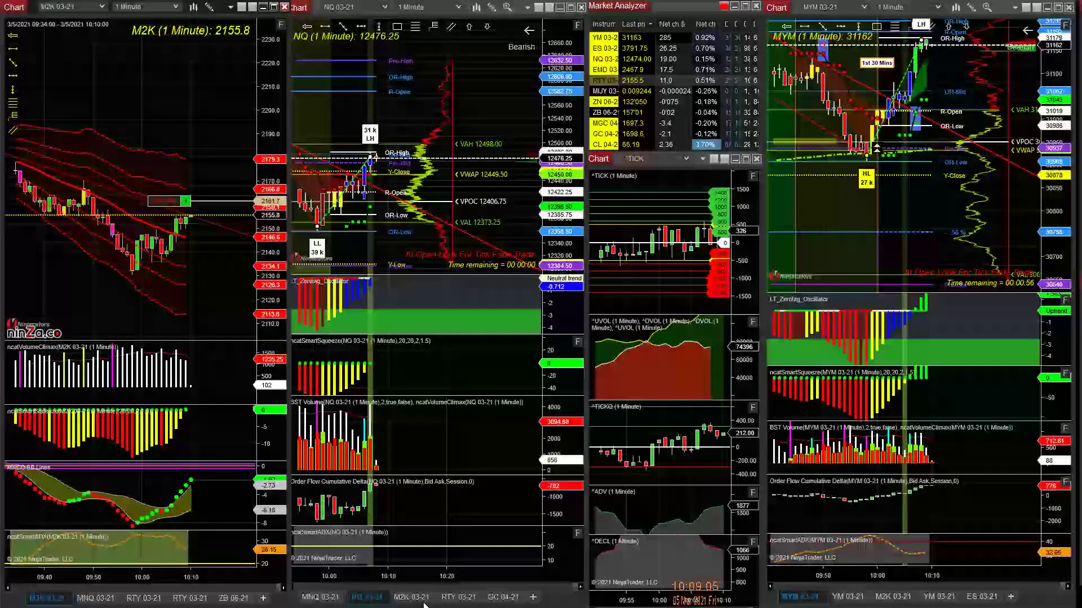
Step: Put the RTY 6,1 VolRenko in the middle chart and switch the left chart to RTY two-minute
{"action": "left_click", "coordinate": [454, 597]}
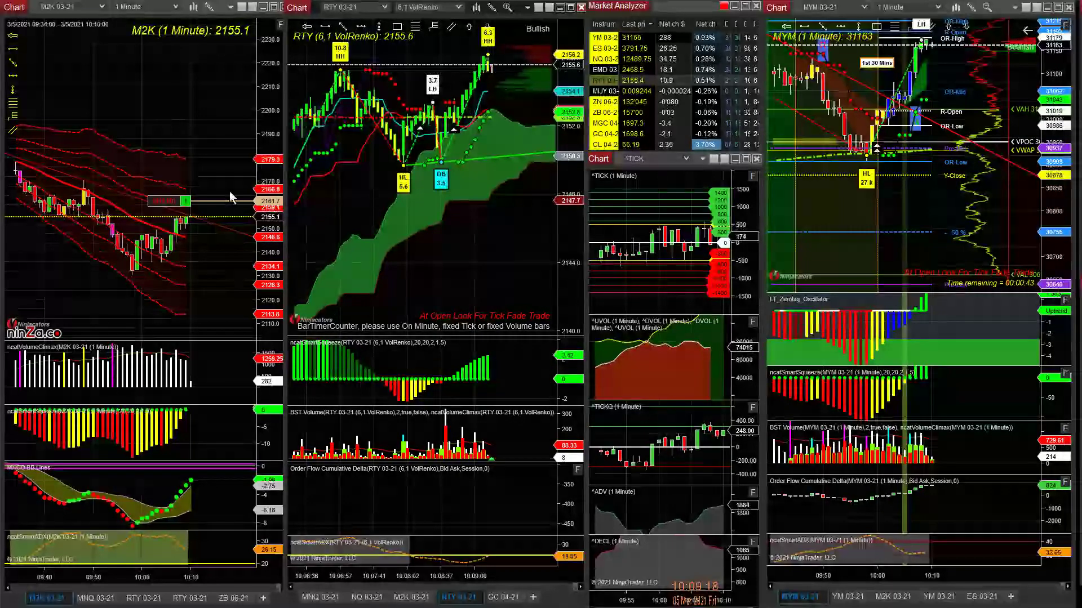
{"action": "left_click_drag", "start_coordinate": [275, 181], "coordinate": [278, 201]}
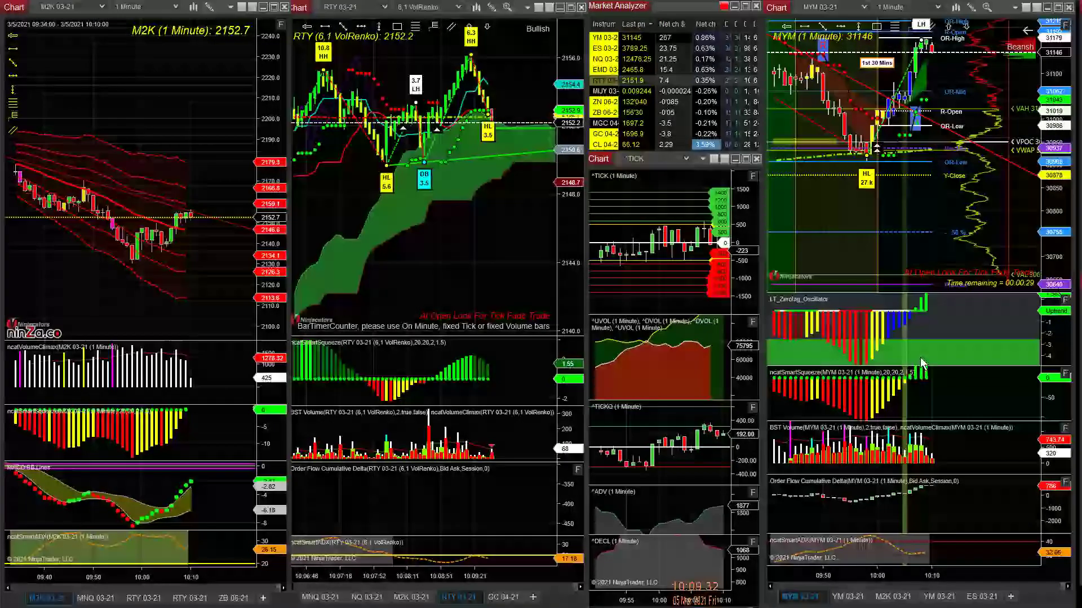
{"action": "scroll", "coordinate": [215, 224], "scroll_direction": "down", "scroll_amount": 3}
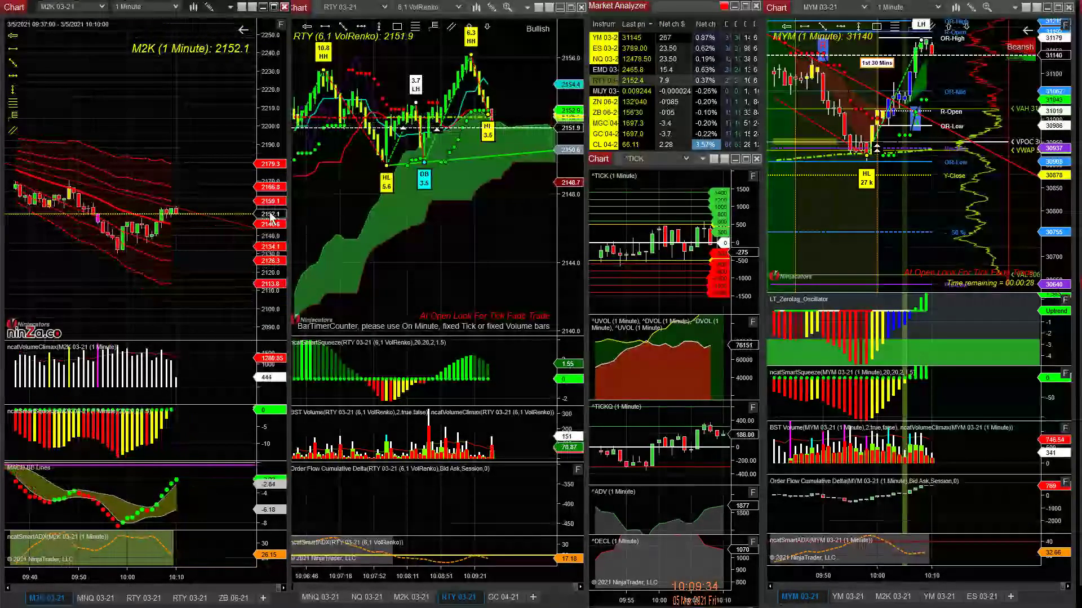
{"action": "left_click", "coordinate": [142, 599]}
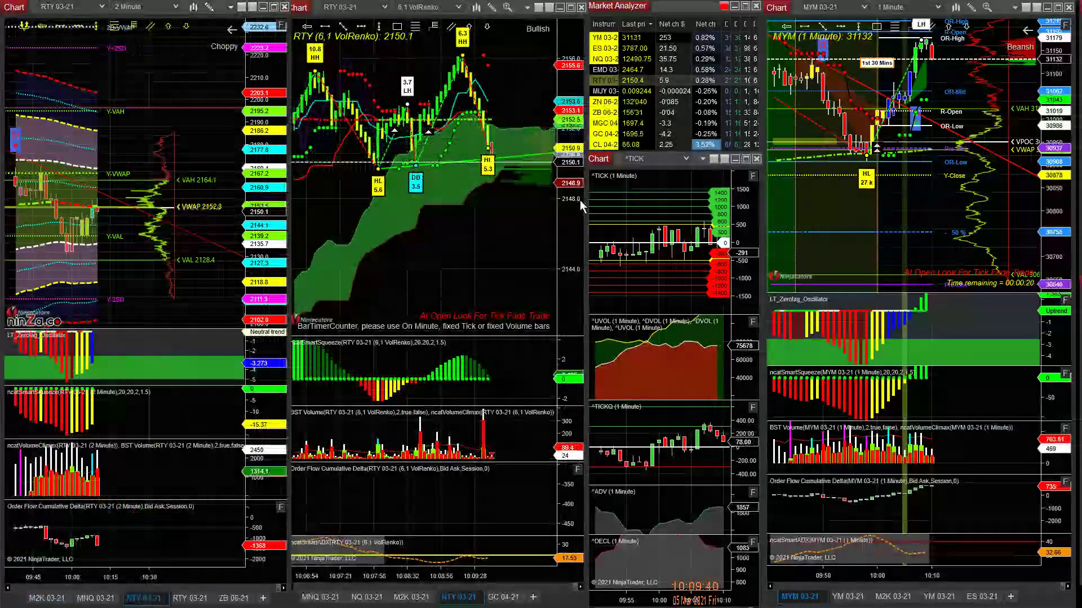
Step: Switch the chart tabs to MNQ 03-21 one-minute in the middle and RTY 03-21 two-minute on the left, and rescale the MYM chart
{"action": "left_click", "coordinate": [320, 598]}
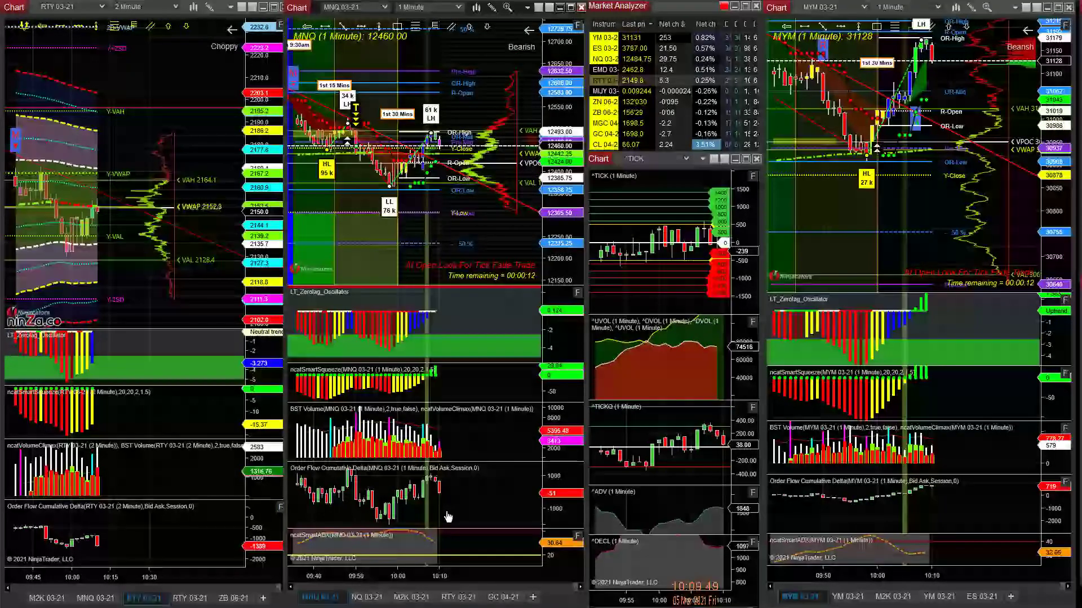
{"action": "scroll", "coordinate": [448, 518], "scroll_direction": "down", "scroll_amount": 3}
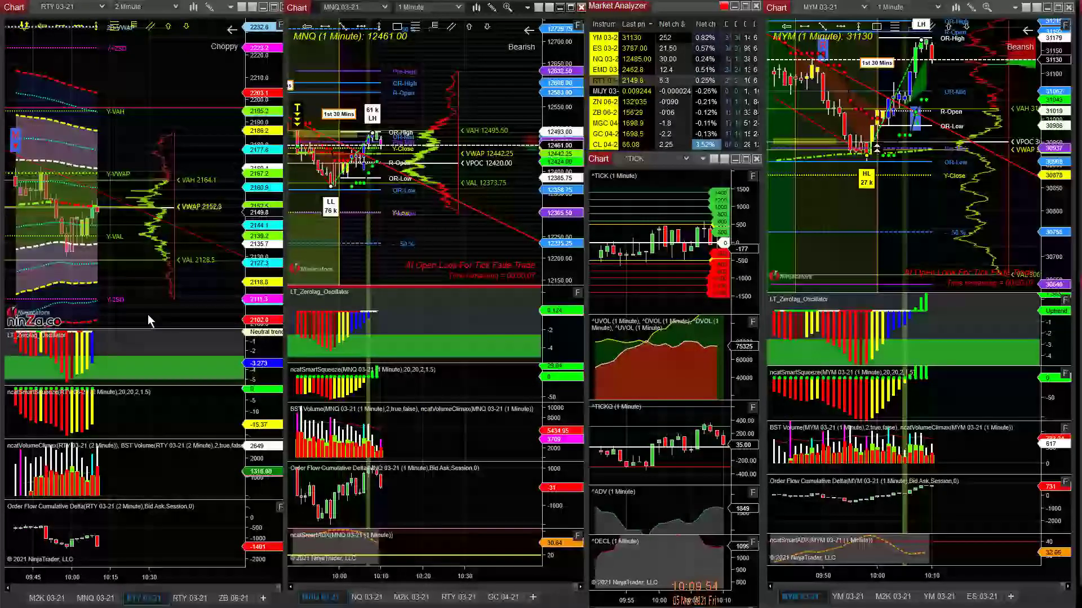
{"action": "key", "text": "ctrl+Tab"}
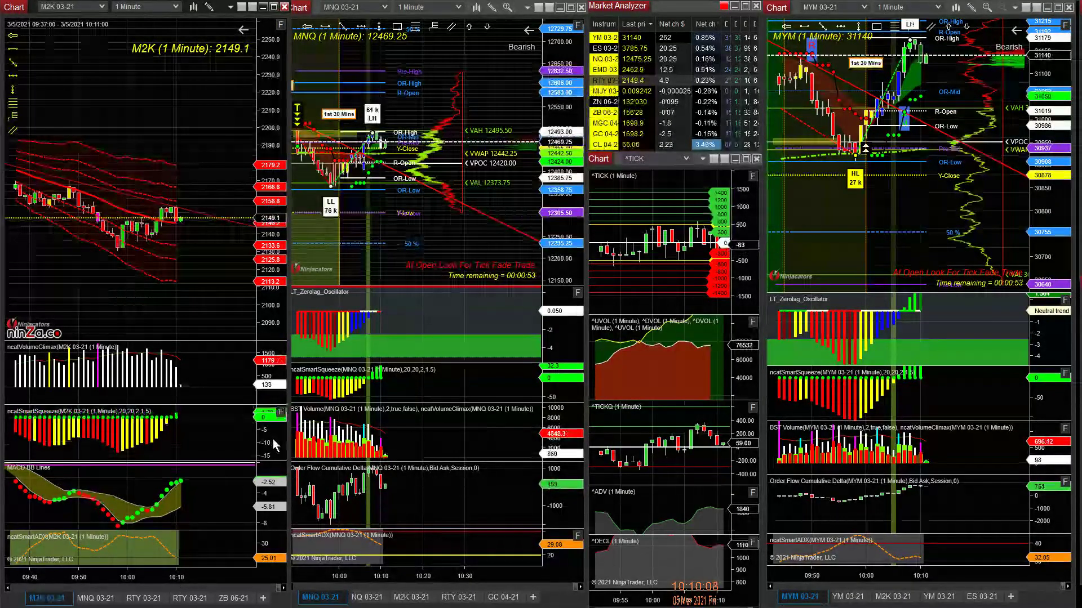
{"action": "left_click", "coordinate": [550, 431]}
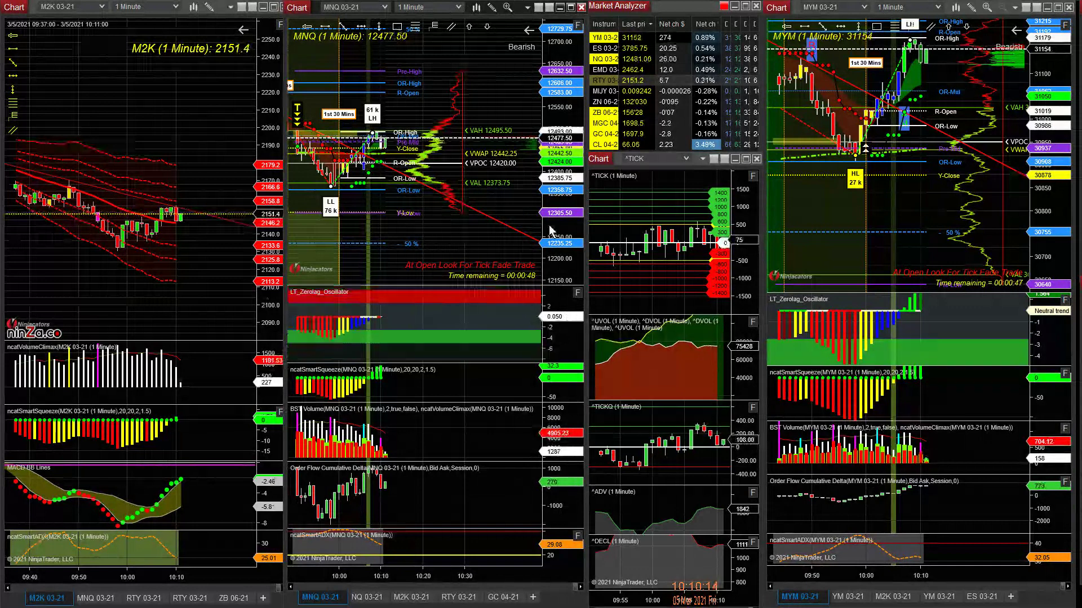
{"action": "left_click", "coordinate": [908, 25]}
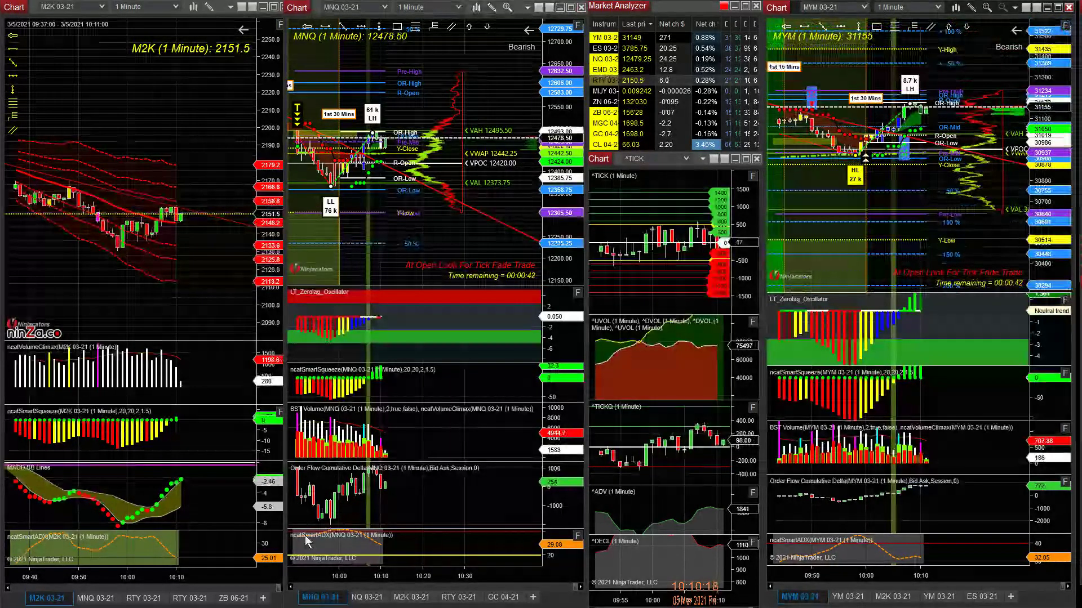
{"action": "left_click", "coordinate": [149, 598]}
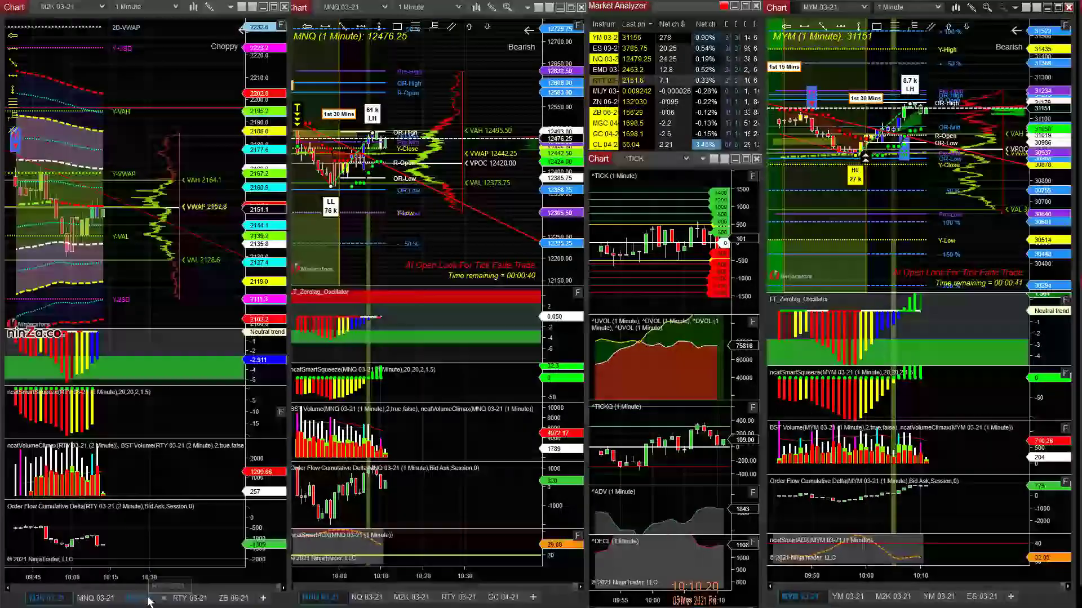